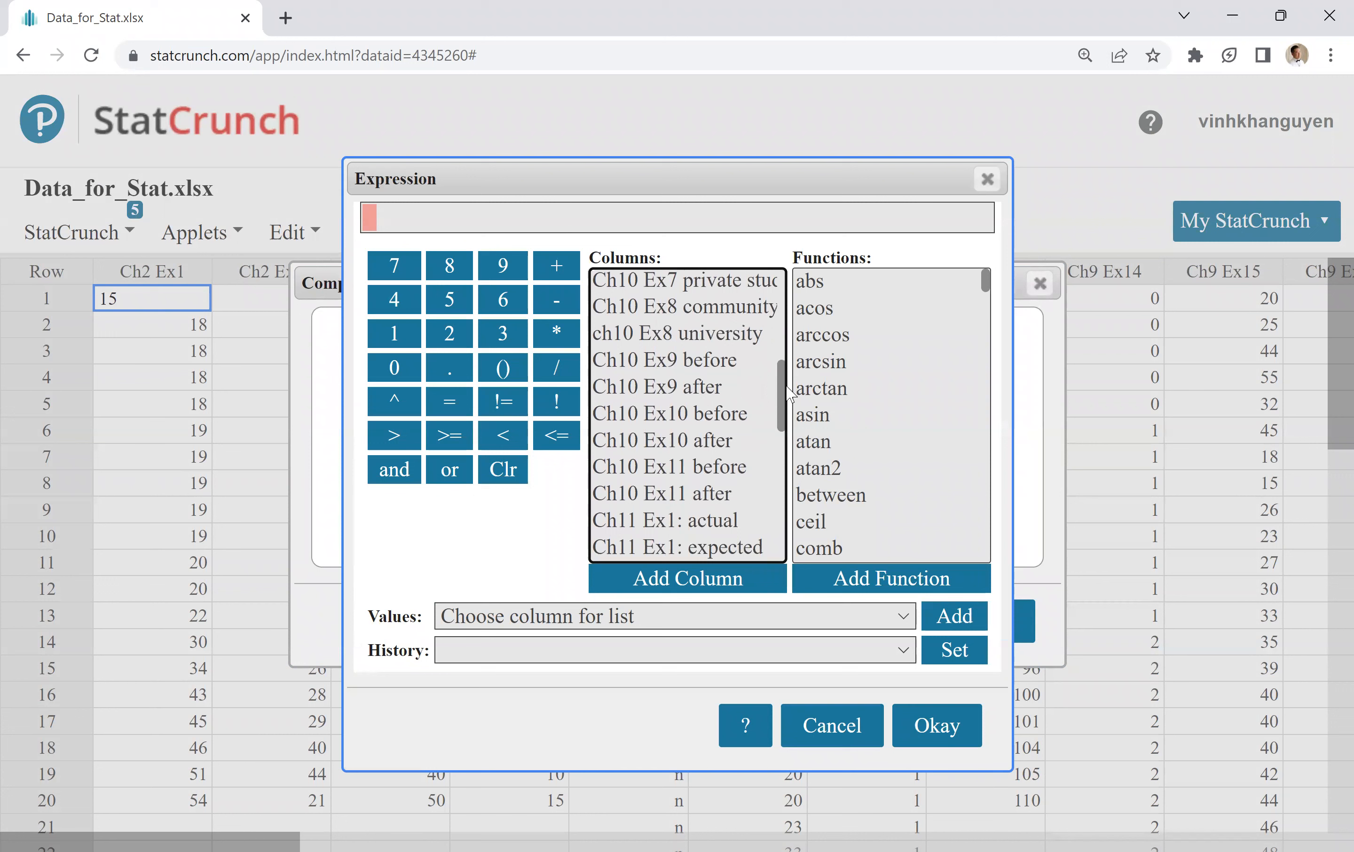
Step: Compute a new data column from the expression "Ch10 Ex9 before"-"Ch10 Ex9 after" and dismiss the result message
{"action": "scroll", "coordinate": [787, 391], "scroll_direction": "down", "scroll_amount": 1}
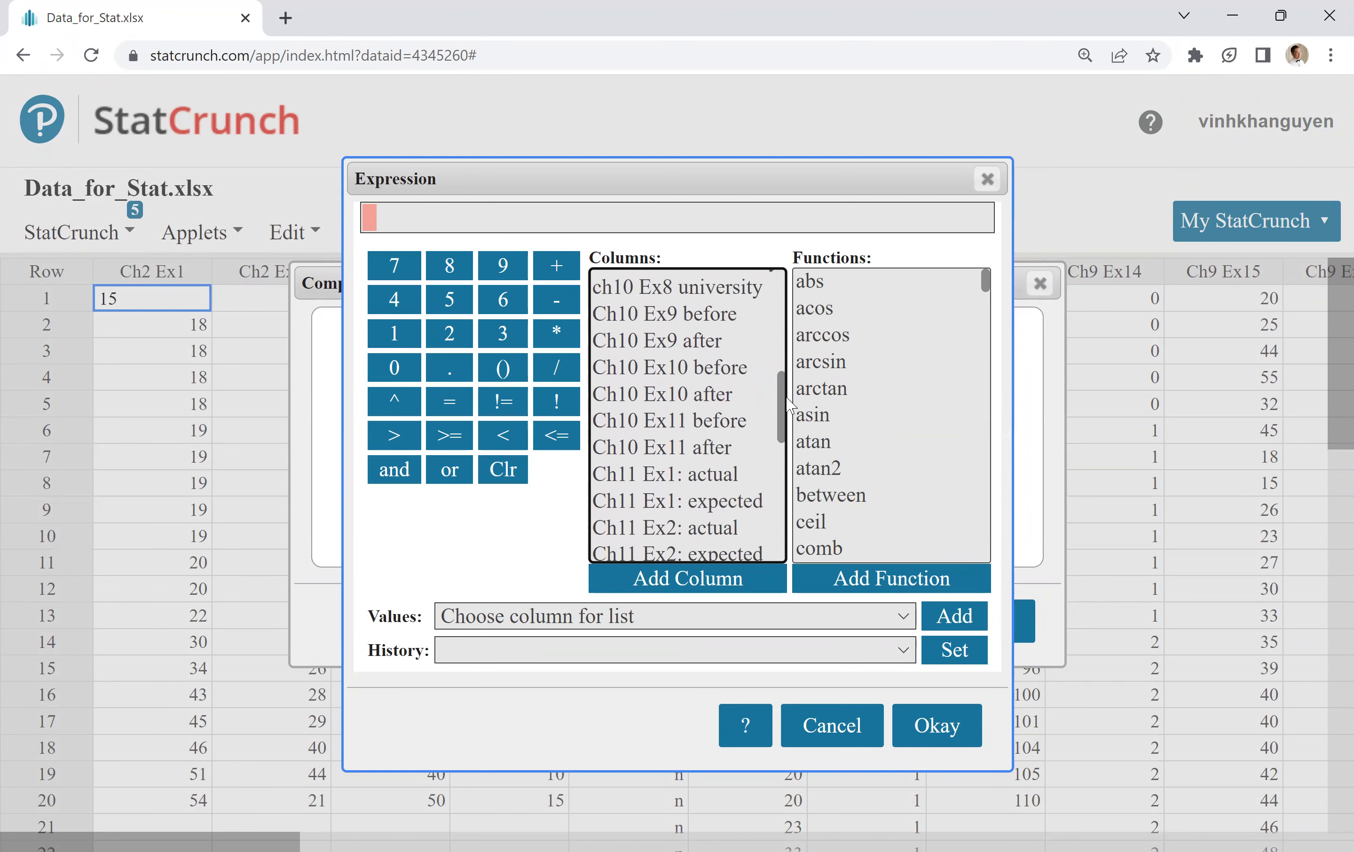
{"action": "scroll", "coordinate": [788, 401], "scroll_direction": "up", "scroll_amount": 1}
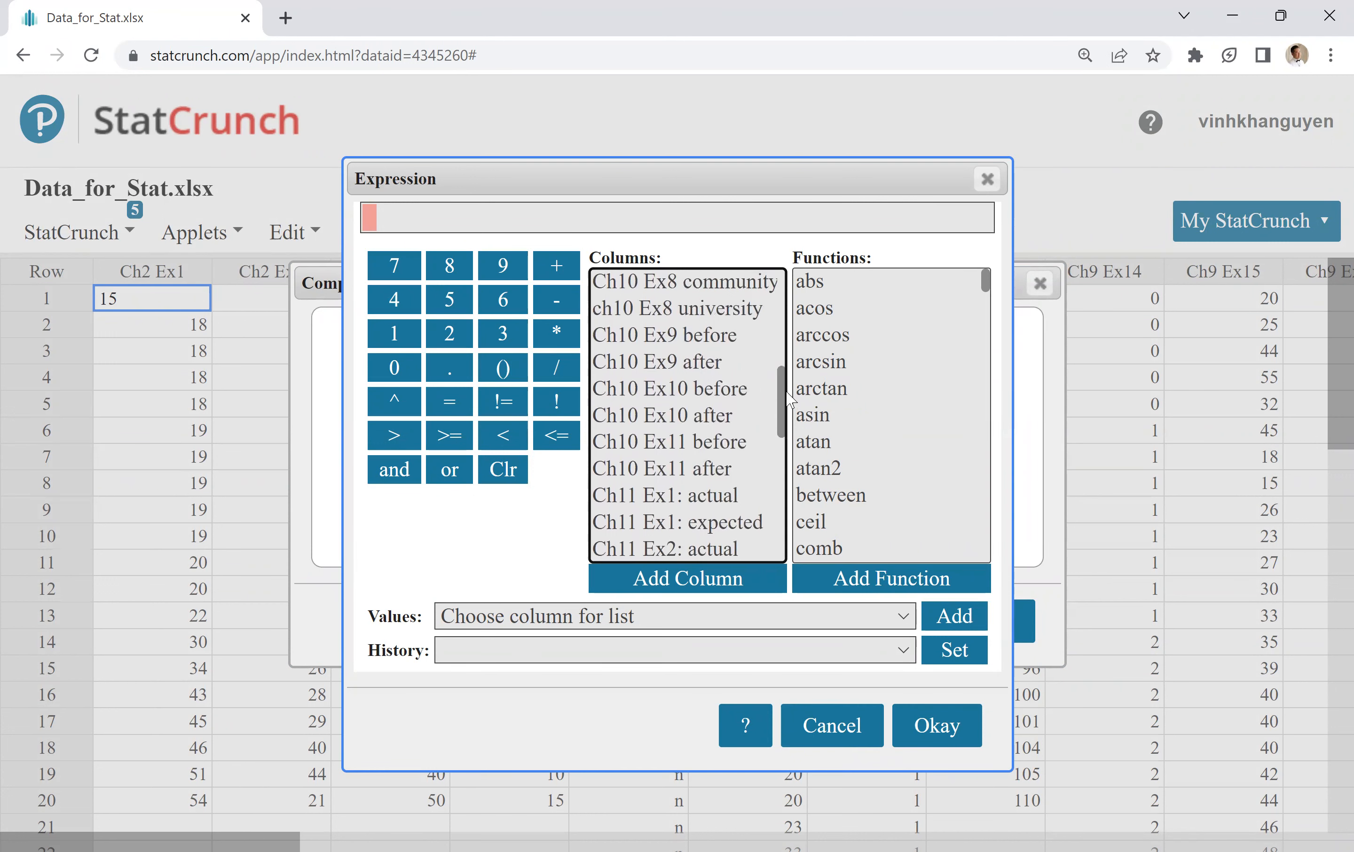
{"action": "left_click", "coordinate": [677, 340]}
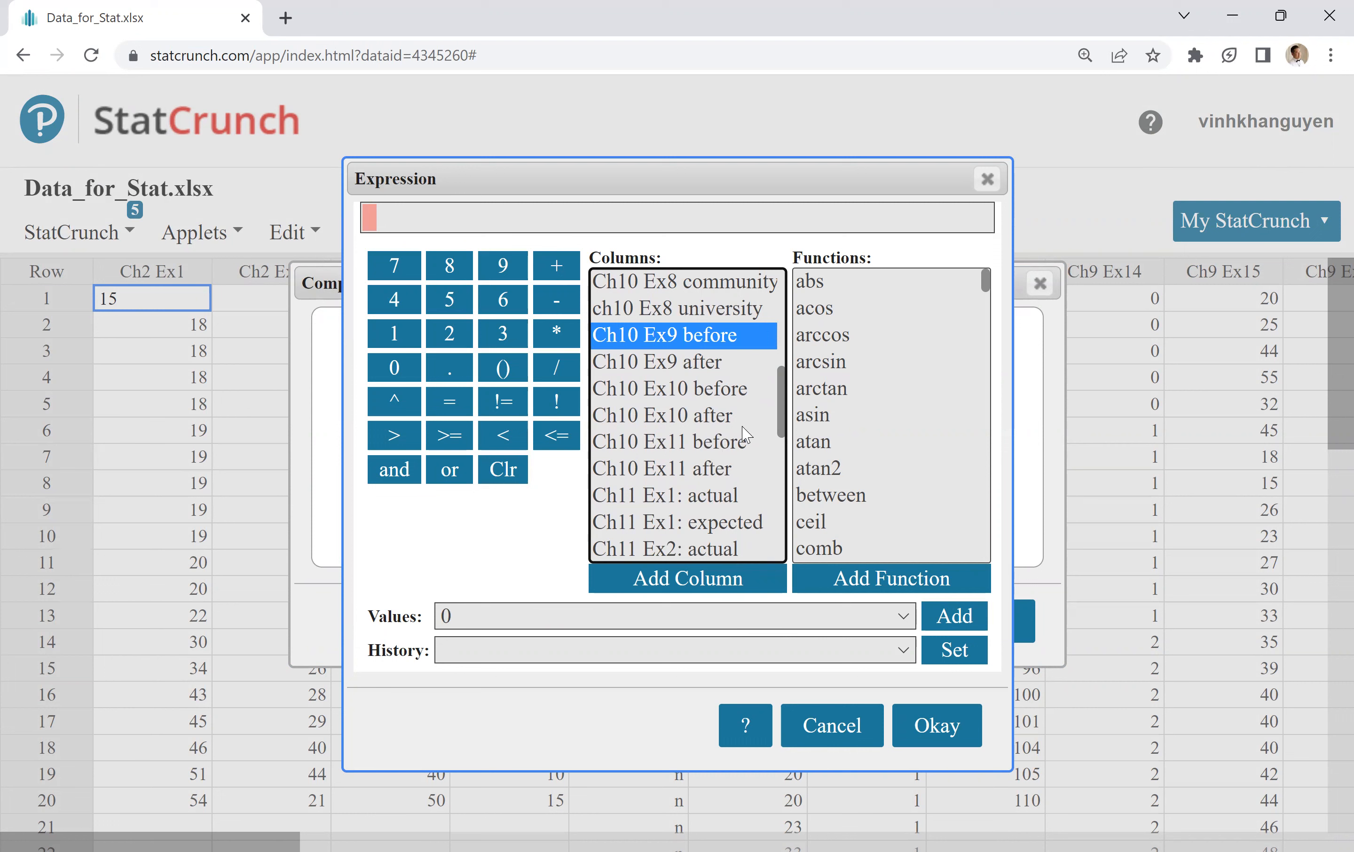
{"action": "double_click", "coordinate": [660, 336]}
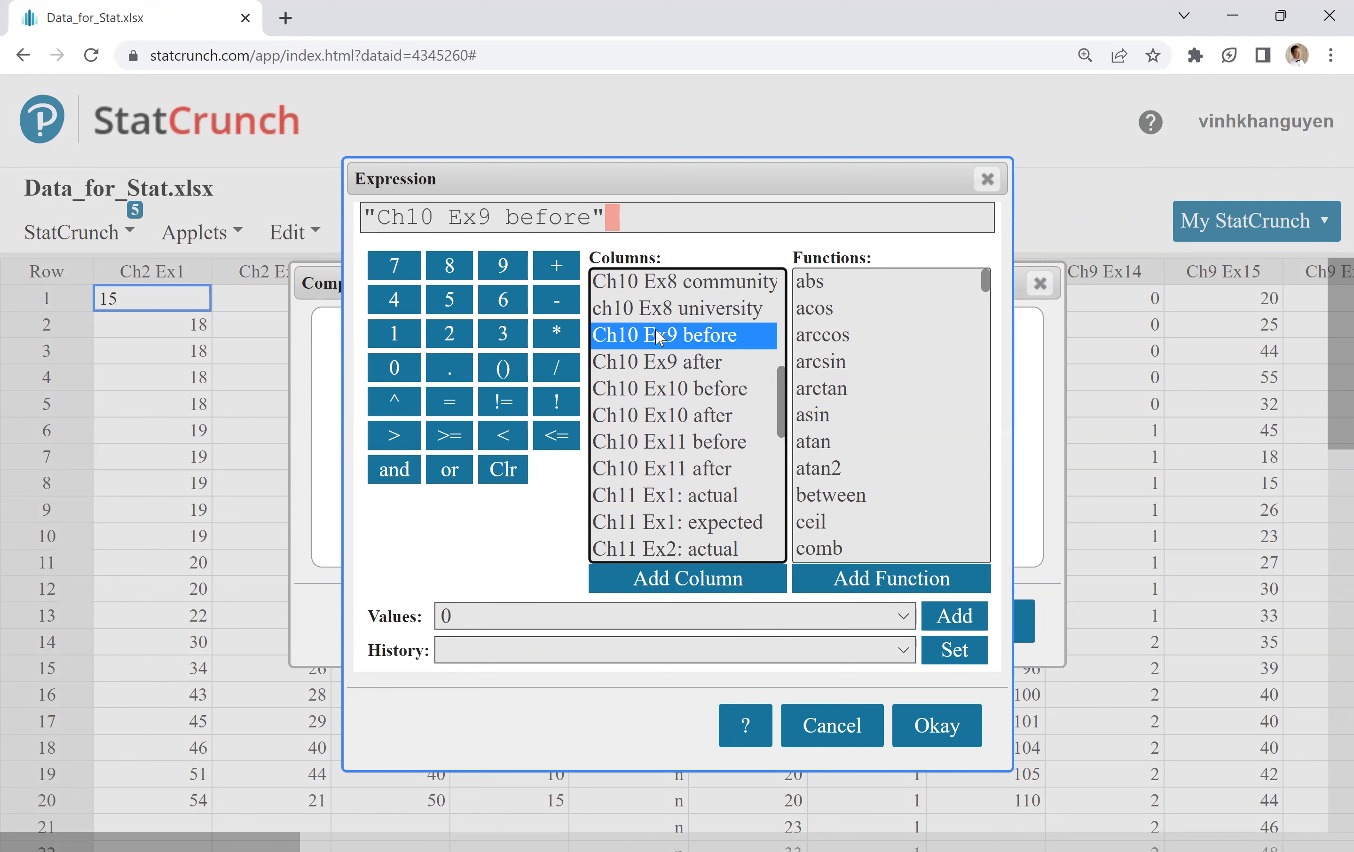
{"action": "type", "text": "-"}
{"action": "left_click", "coordinate": [654, 369]}
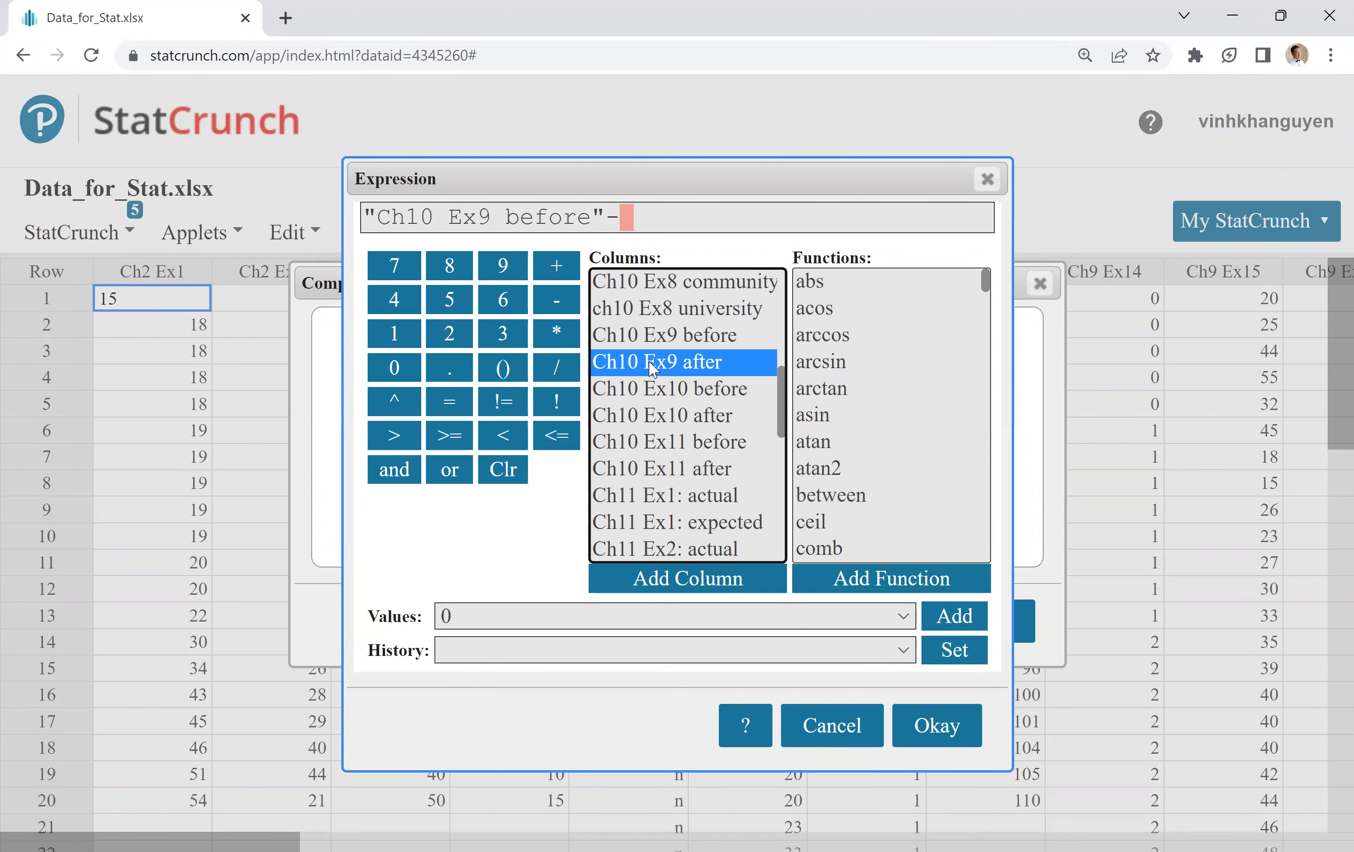
{"action": "double_click", "coordinate": [654, 369]}
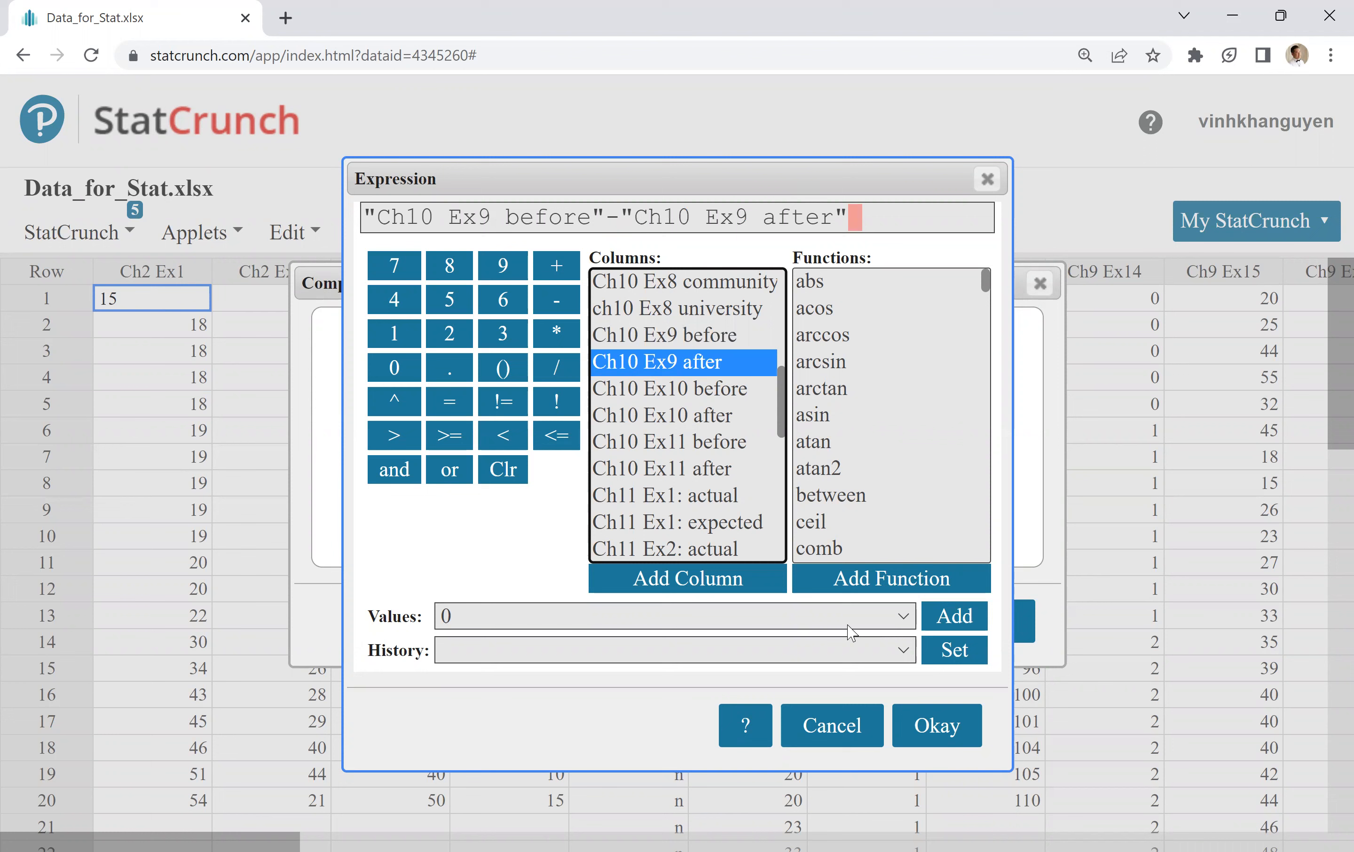
{"action": "left_click", "coordinate": [933, 743]}
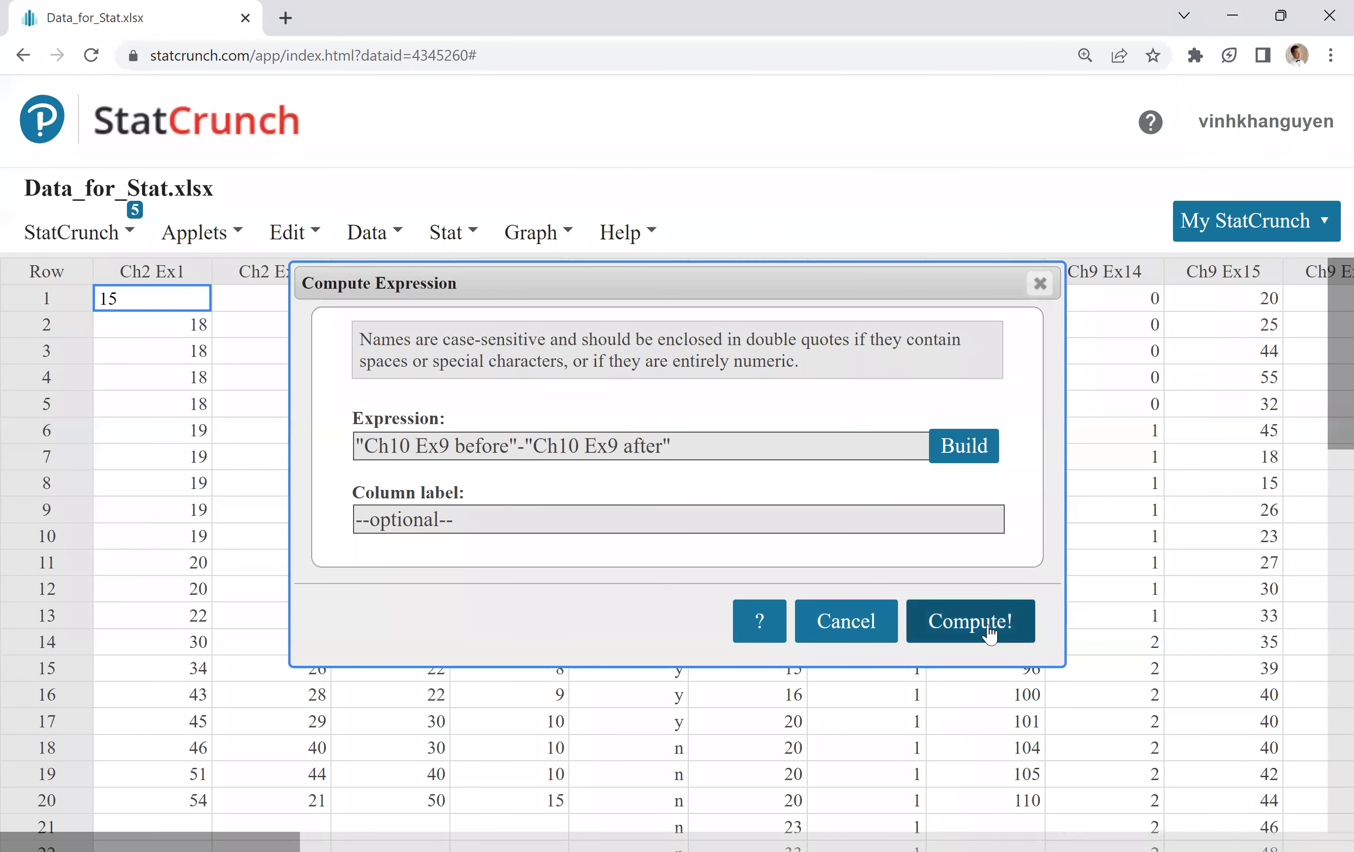
{"action": "left_click", "coordinate": [990, 633]}
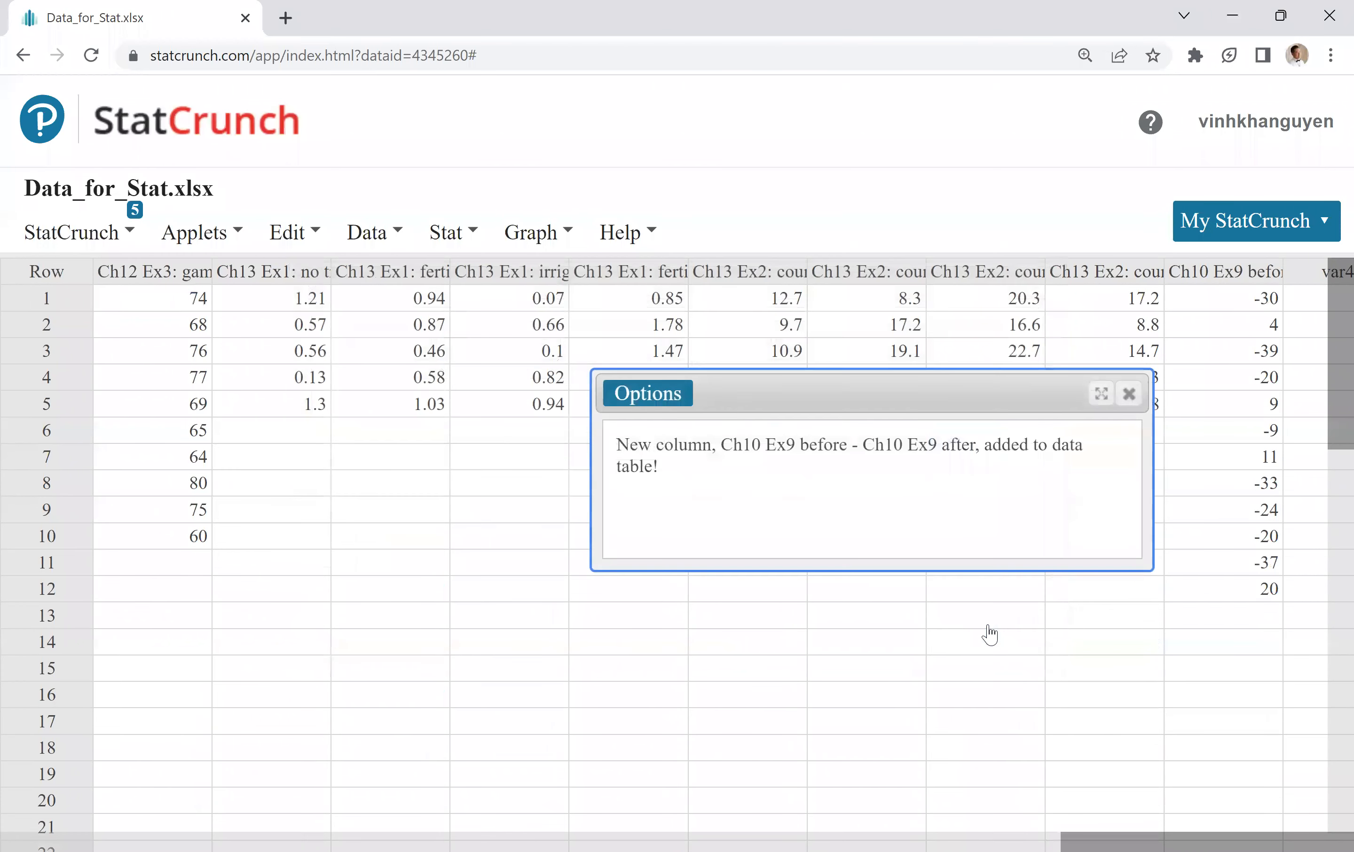
{"action": "left_click", "coordinate": [1129, 394]}
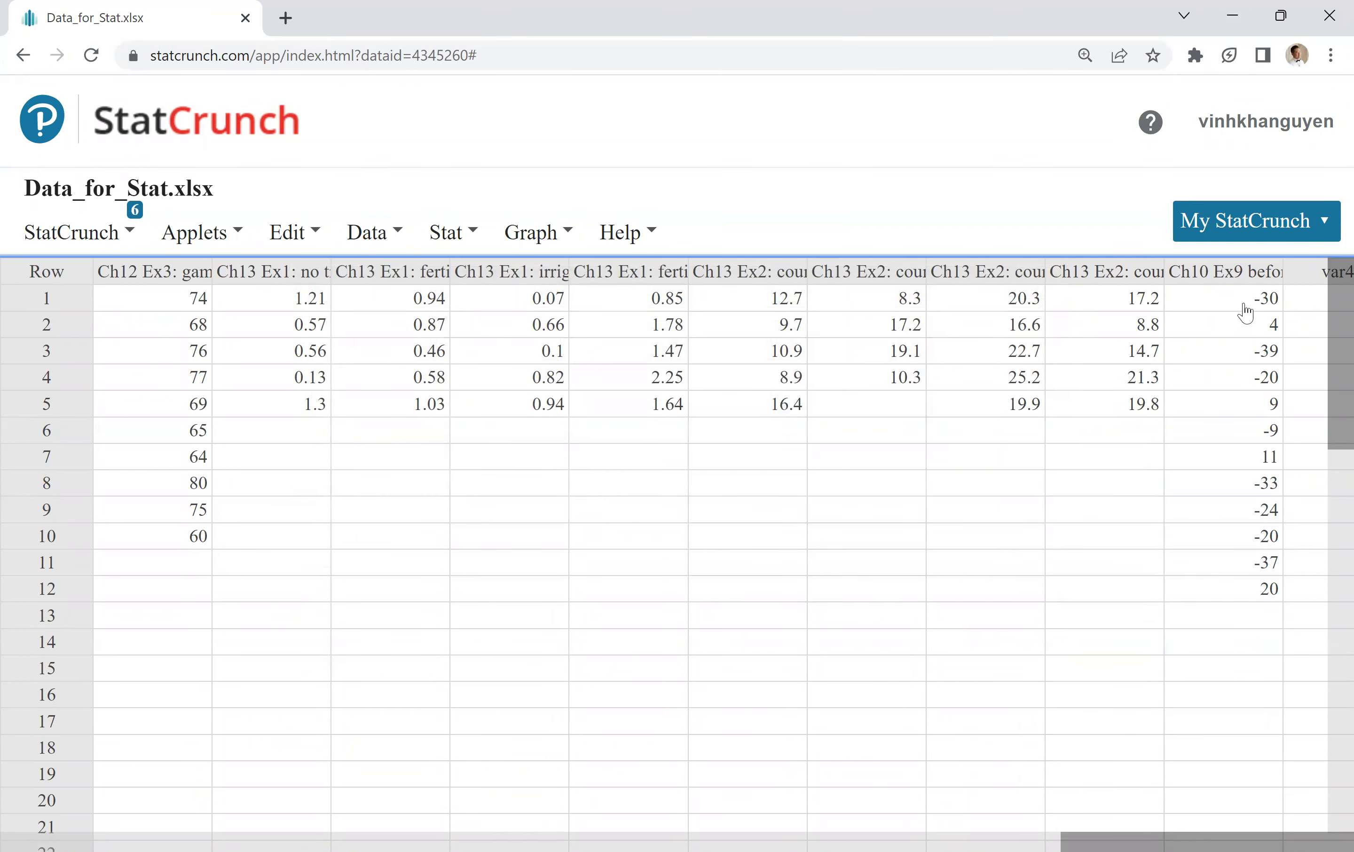
Step: Widen the new before-minus-after difference column slightly and look through its values
{"action": "left_click", "coordinate": [1212, 276]}
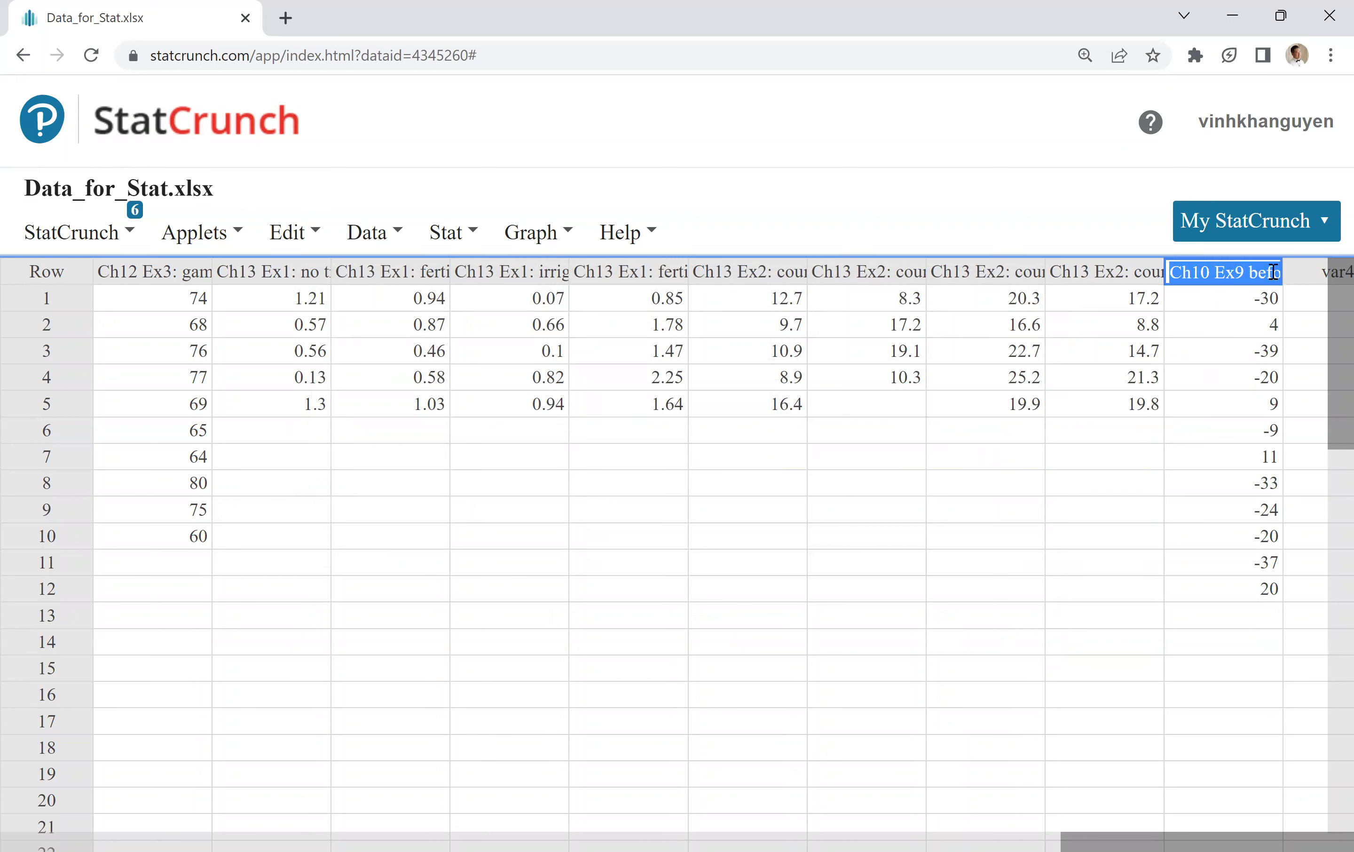
{"action": "left_click_drag", "start_coordinate": [1330, 285], "coordinate": [1330, 285]}
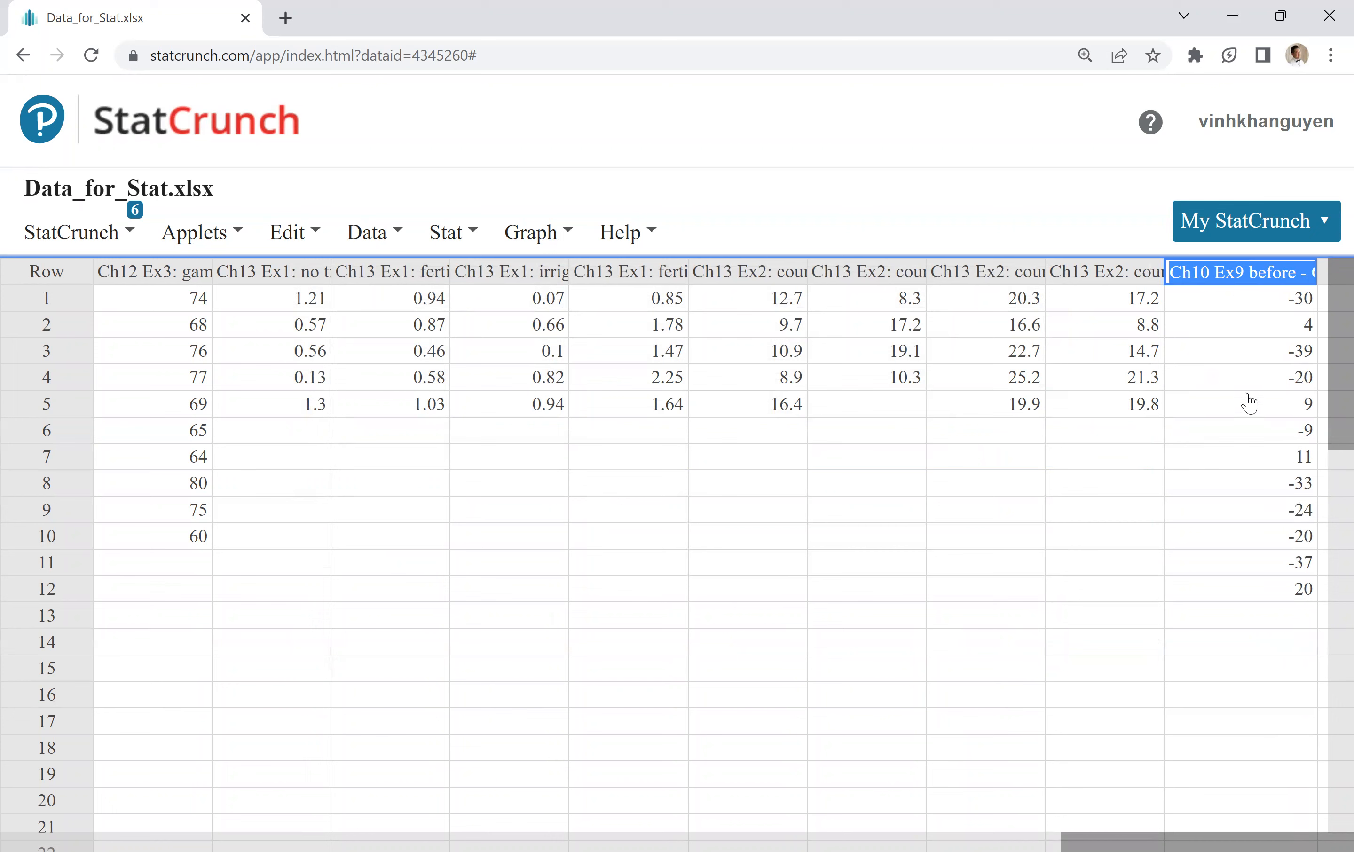
{"action": "scroll", "coordinate": [1245, 403], "scroll_direction": "down", "scroll_amount": 4}
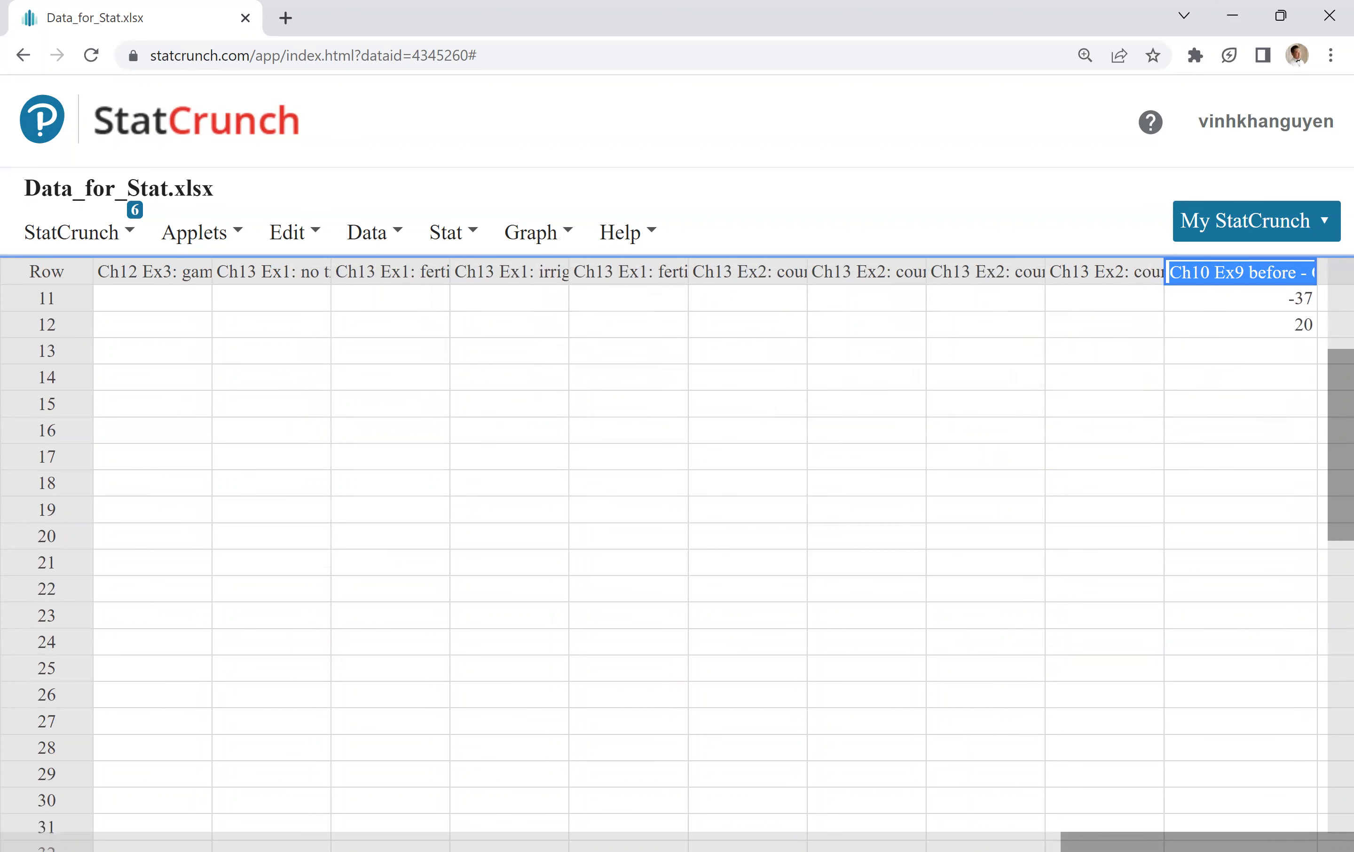
{"action": "scroll", "coordinate": [1214, 544], "scroll_direction": "up", "scroll_amount": 4}
{"action": "scroll", "coordinate": [1215, 544], "scroll_direction": "up", "scroll_amount": 1}
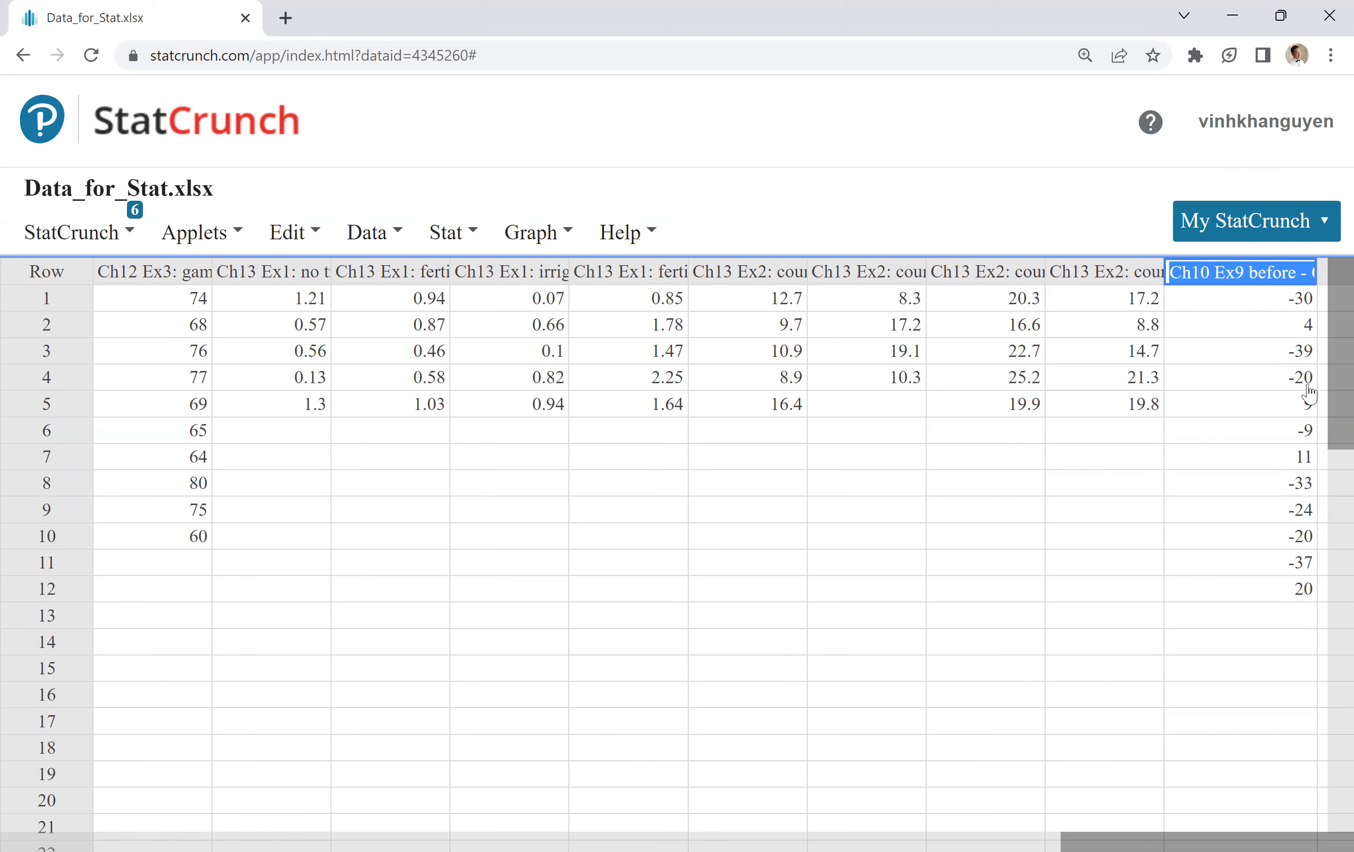
Step: Compute column summary statistics for "Ch10 Ex9 before - Ch10 Ex9 after" with only the Mean, and close the result
{"action": "left_click", "coordinate": [471, 231]}
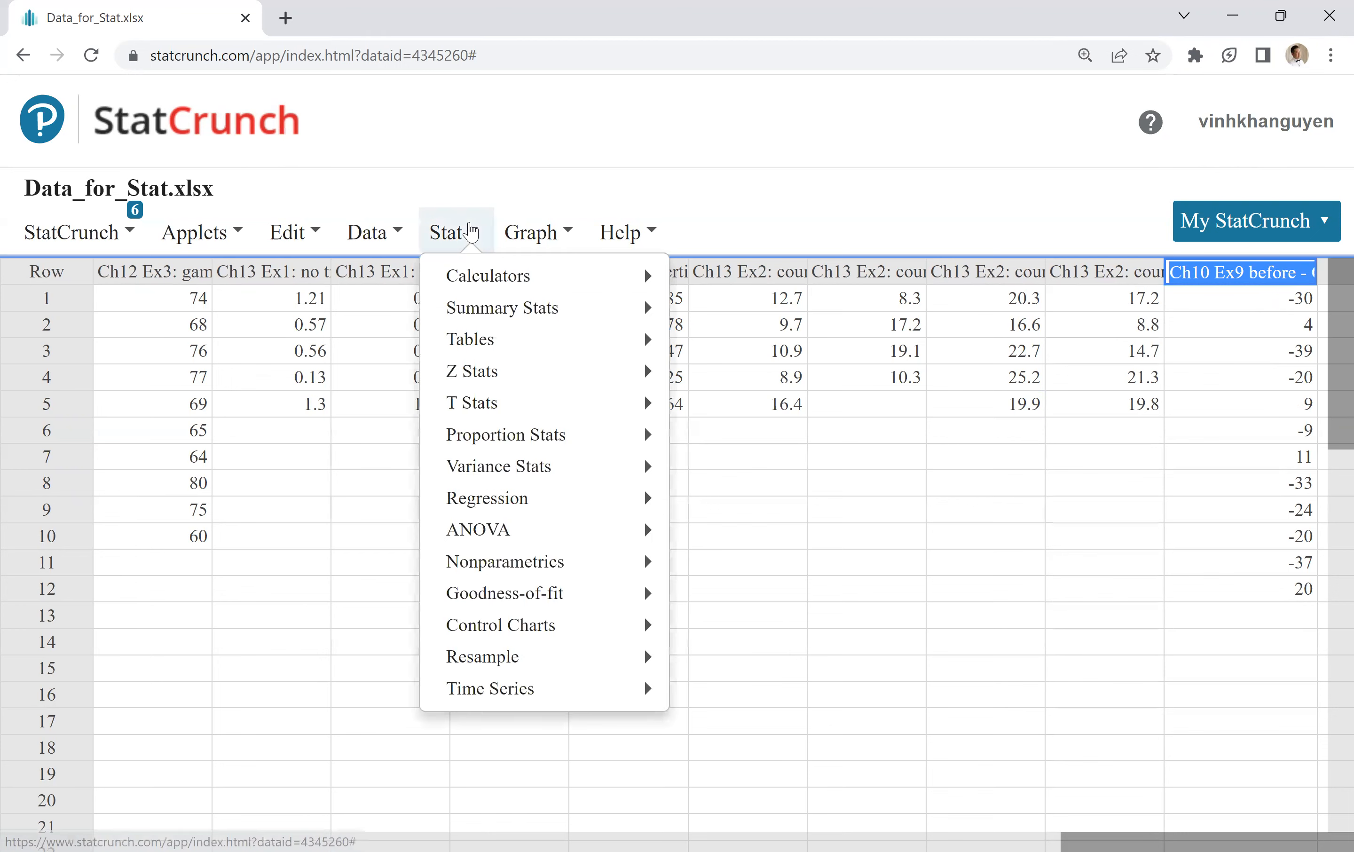
{"action": "mouse_move", "coordinate": [484, 307]}
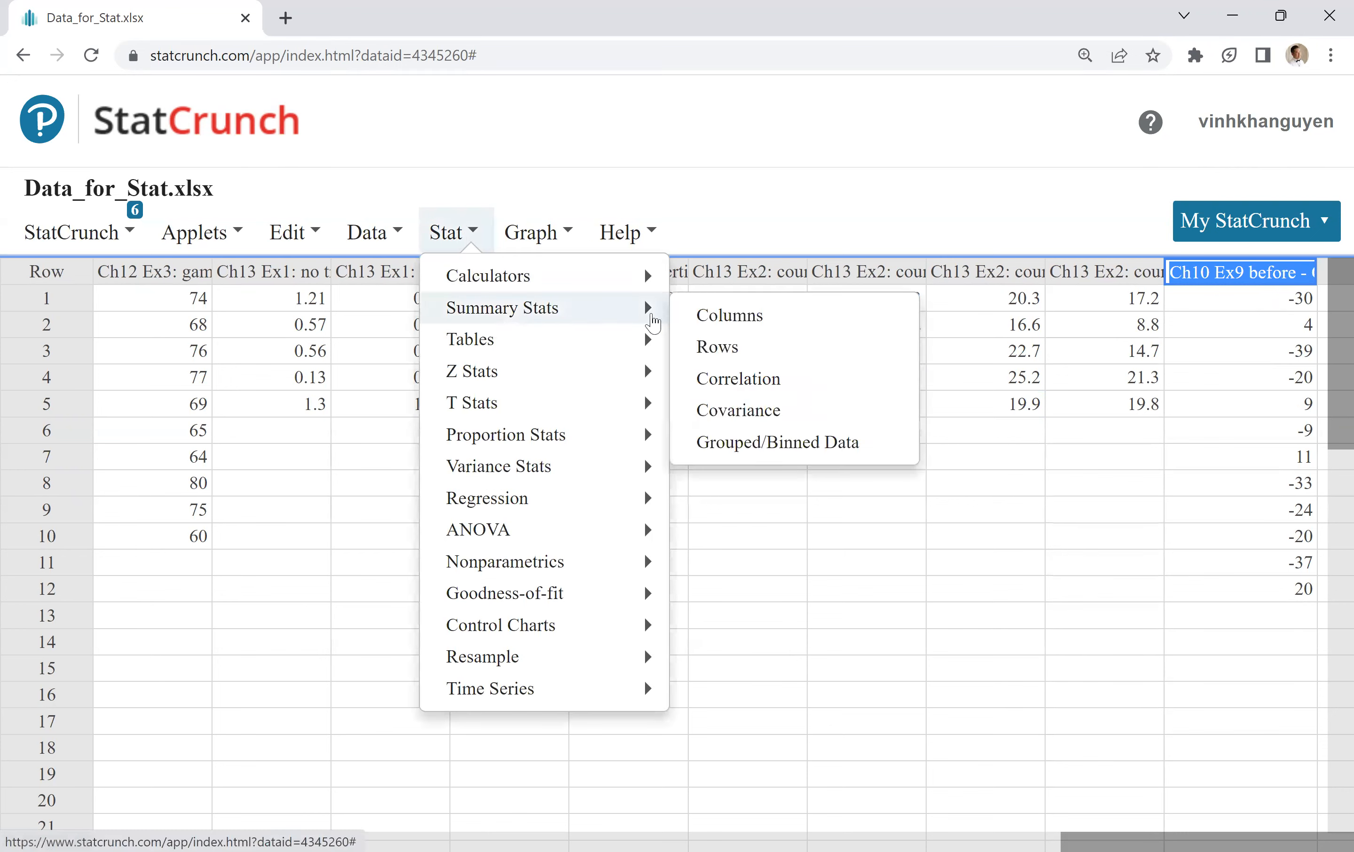
{"action": "left_click", "coordinate": [730, 326]}
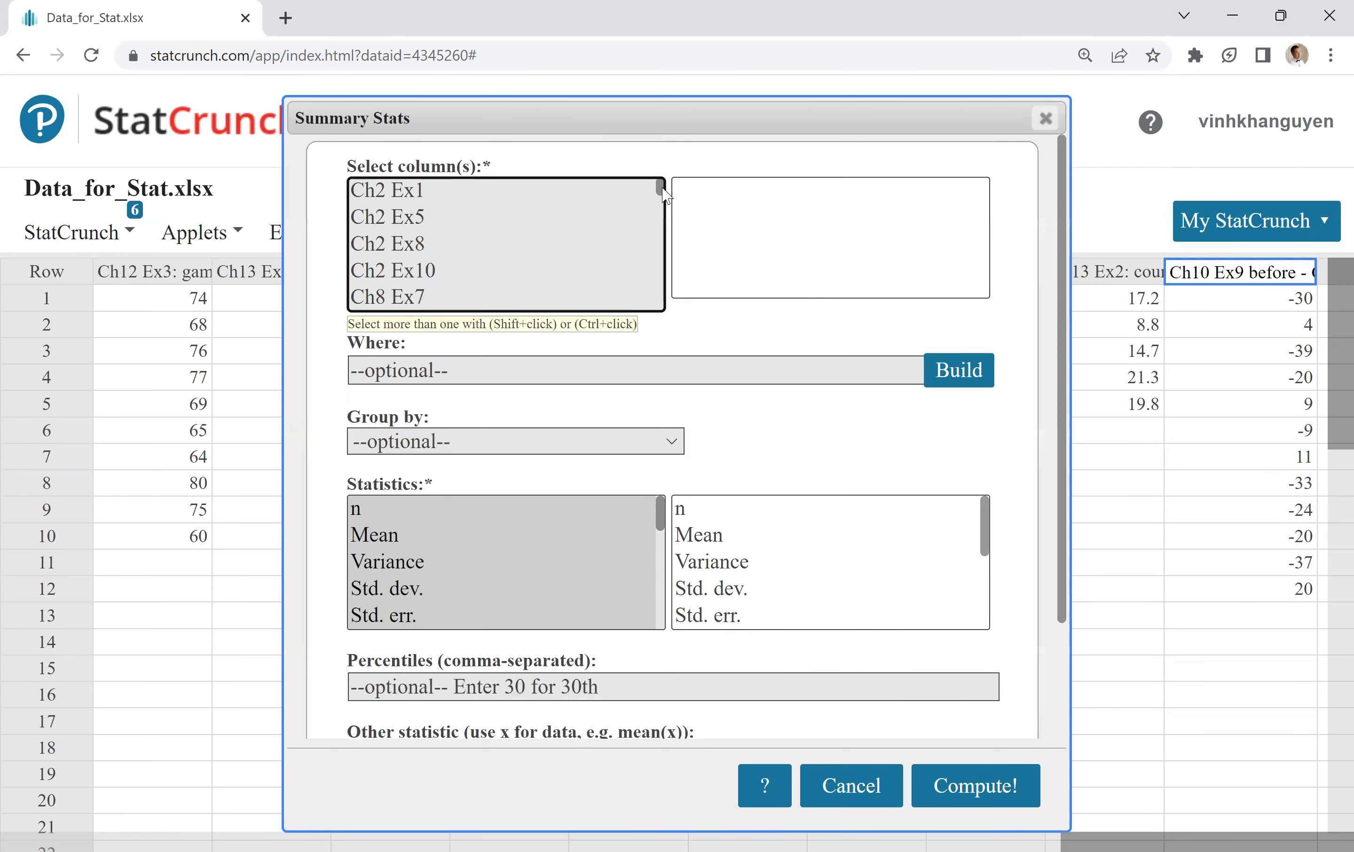
{"action": "scroll", "coordinate": [662, 236], "scroll_direction": "down", "scroll_amount": 10}
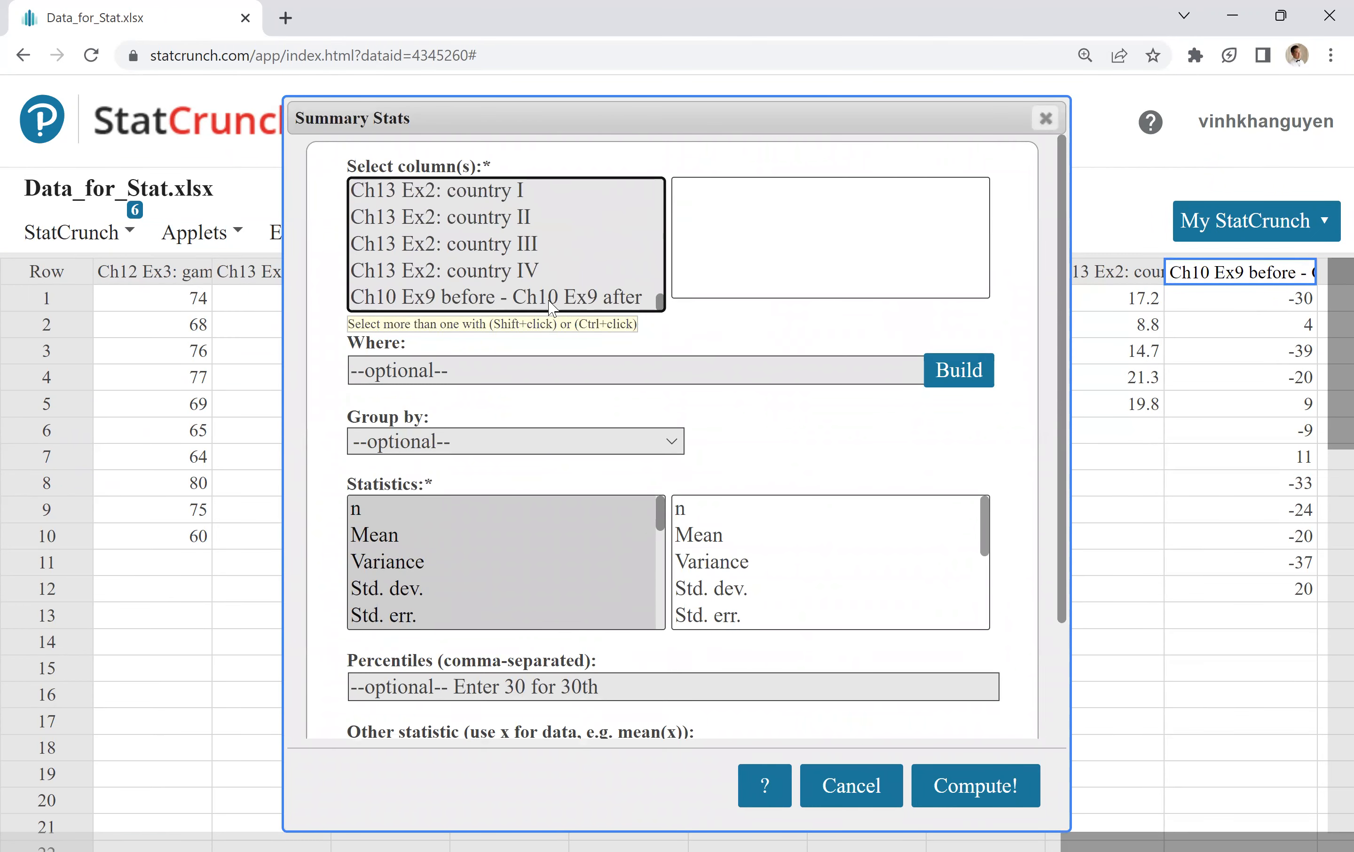
{"action": "left_click", "coordinate": [547, 297]}
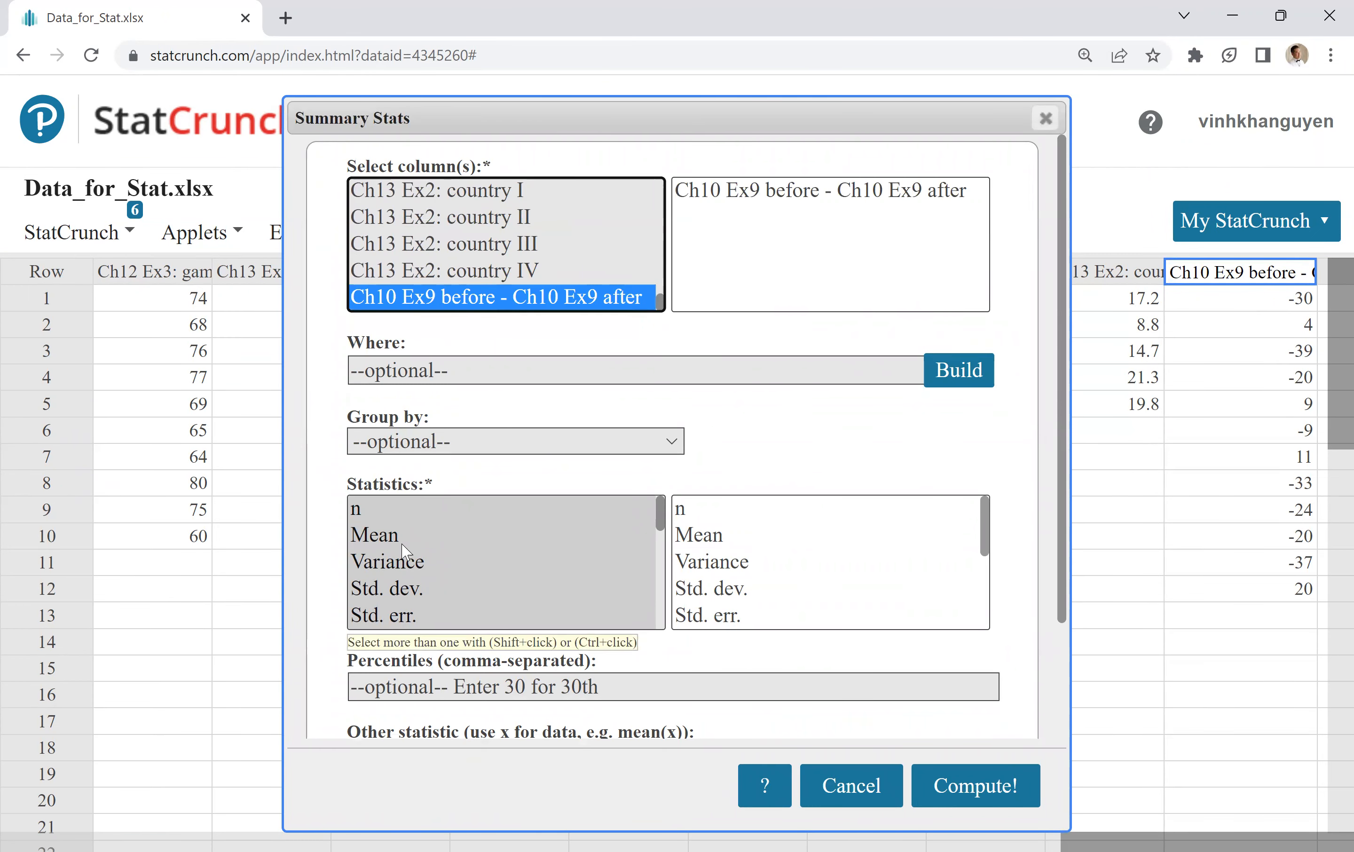
{"action": "left_click", "coordinate": [385, 538]}
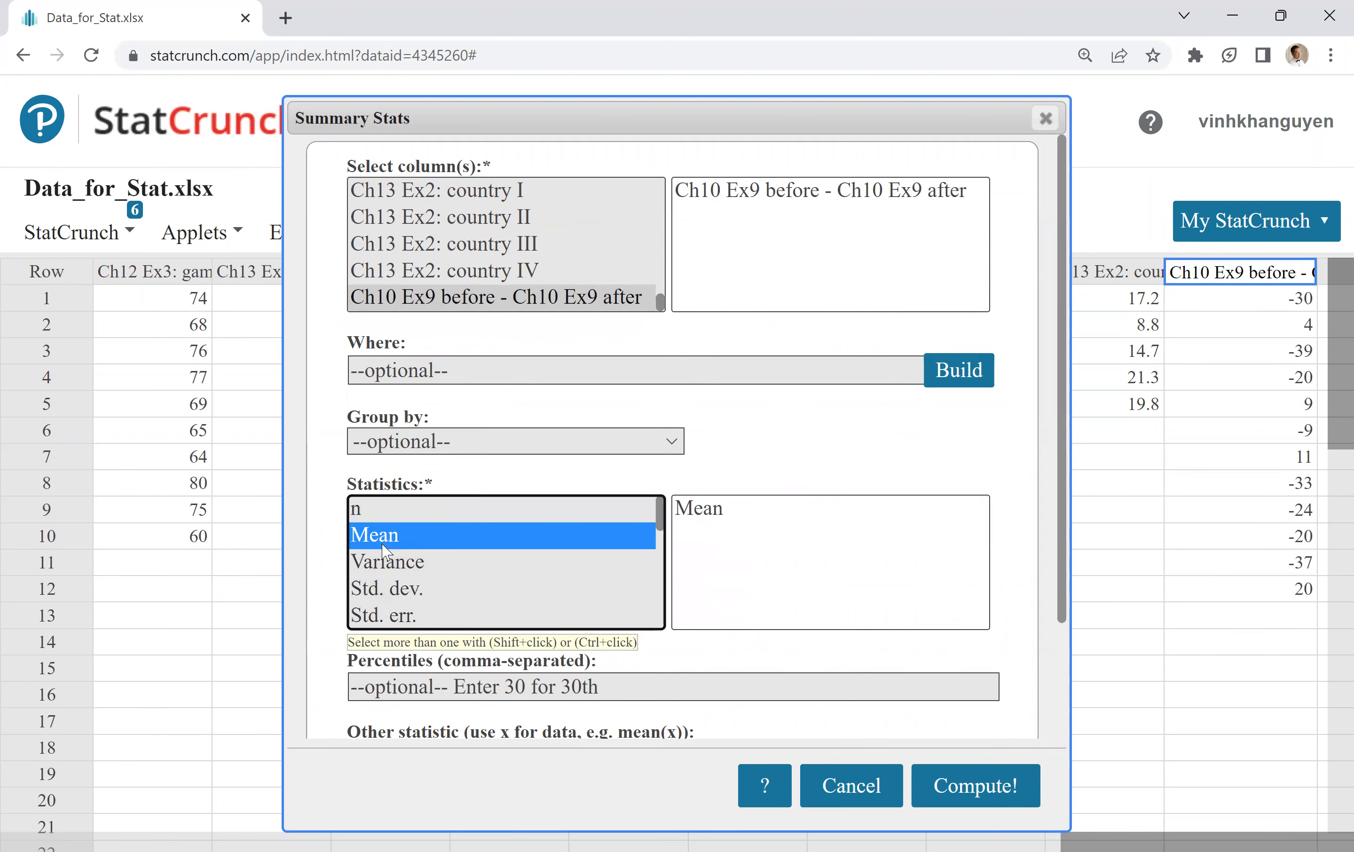
{"action": "left_click", "coordinate": [1017, 792]}
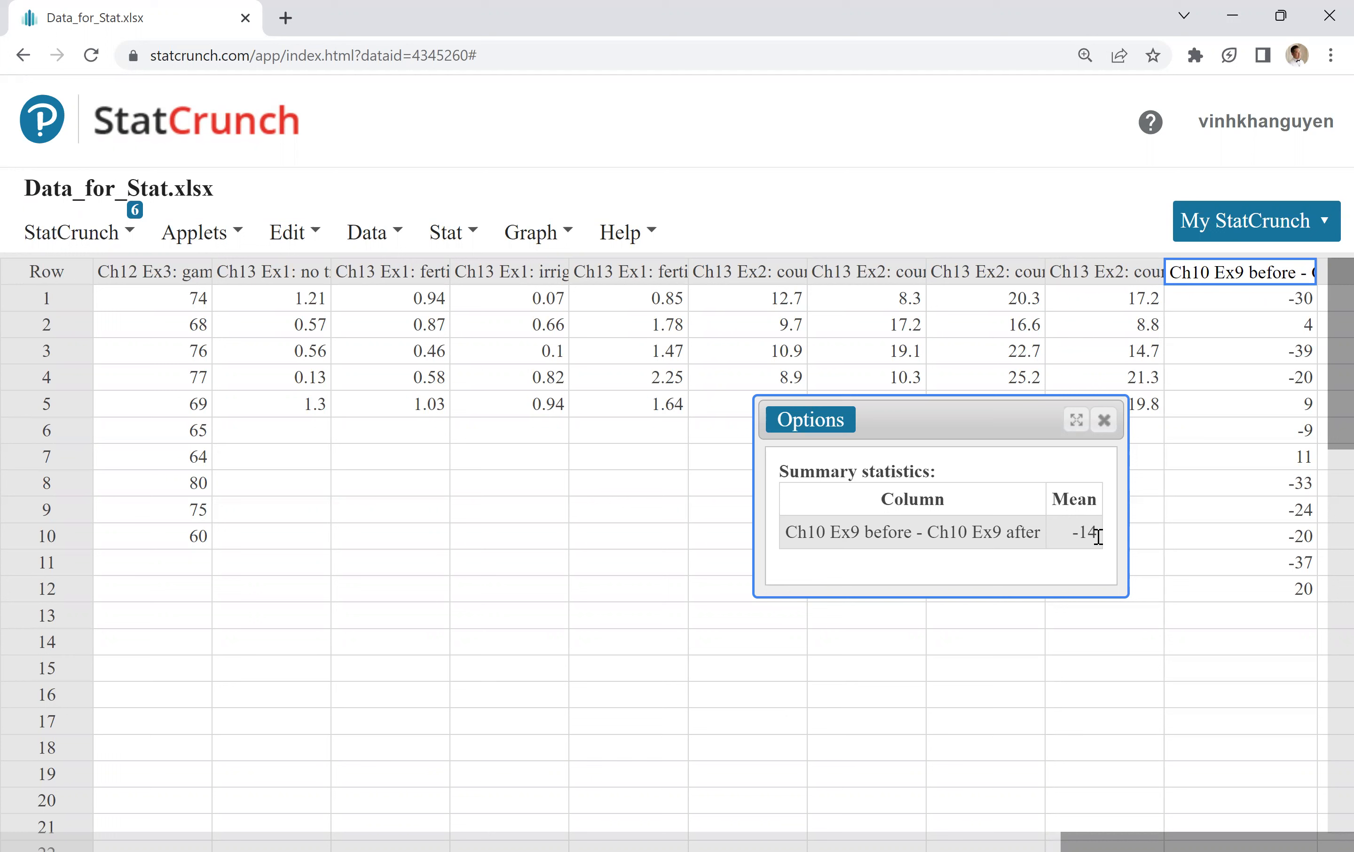
{"action": "left_click", "coordinate": [1104, 420]}
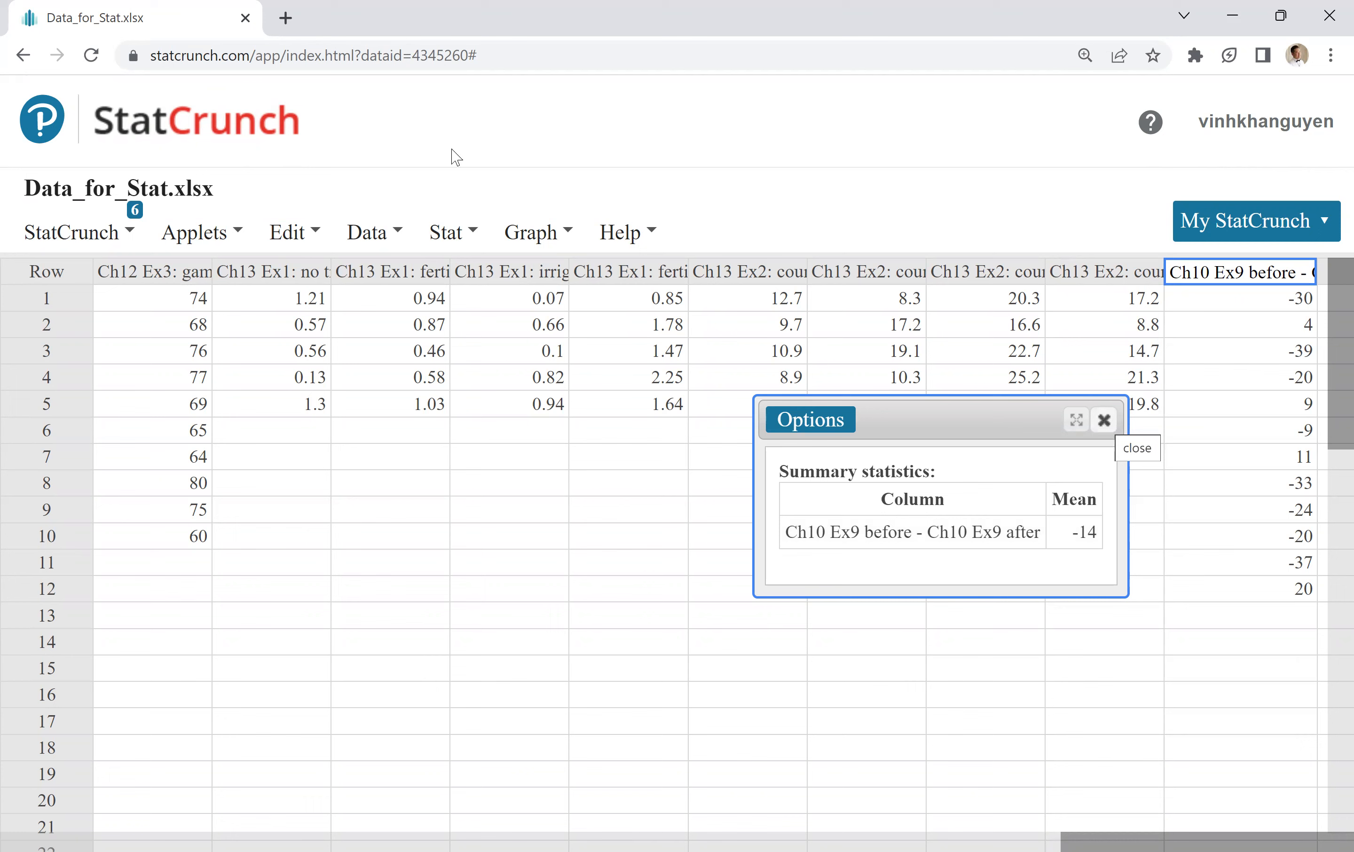
Step: Start a paired T analysis with Ch10 Ex9 before as Sample 1 and Ch10 Ex9 after as Sample 2
{"action": "left_click", "coordinate": [458, 233]}
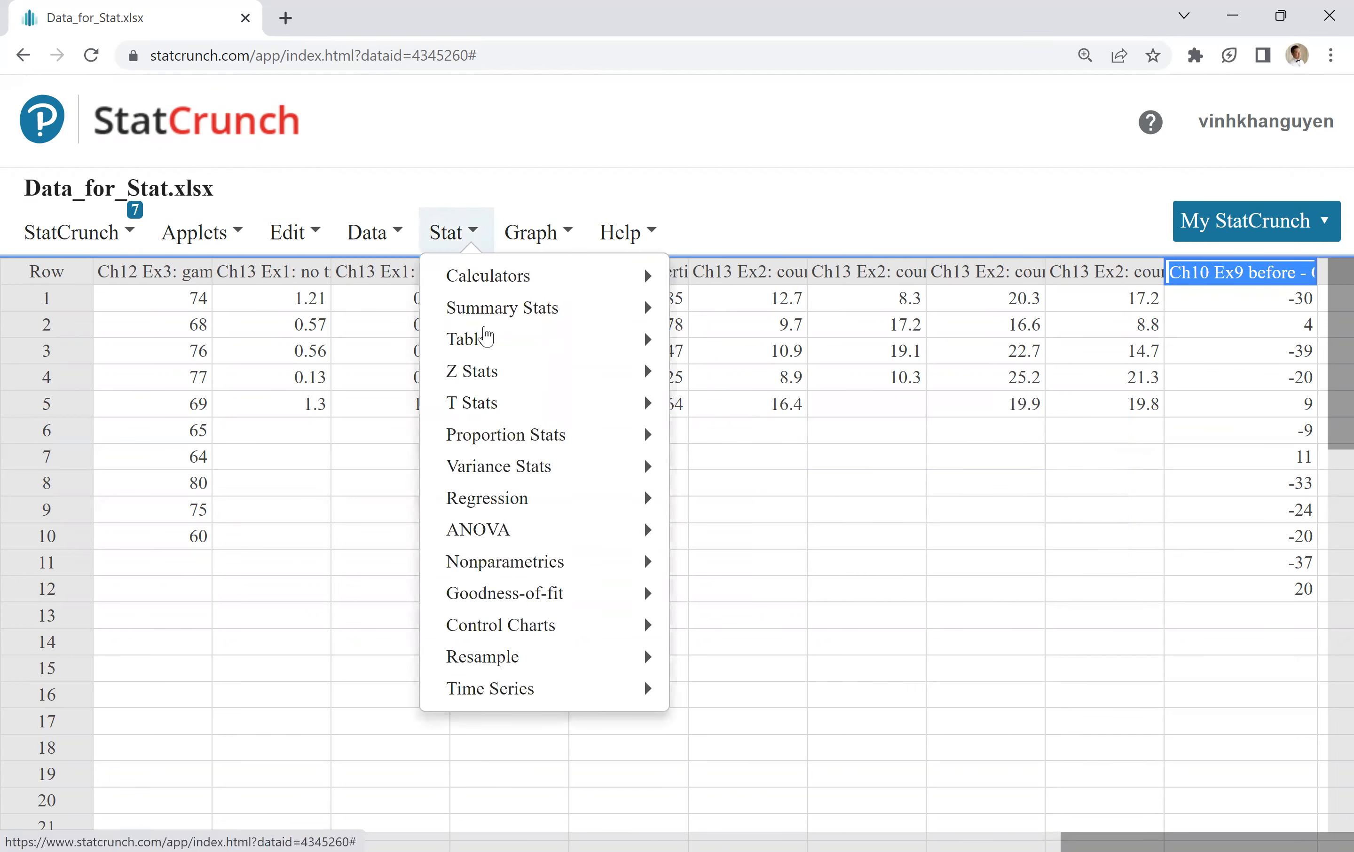
{"action": "mouse_move", "coordinate": [512, 415]}
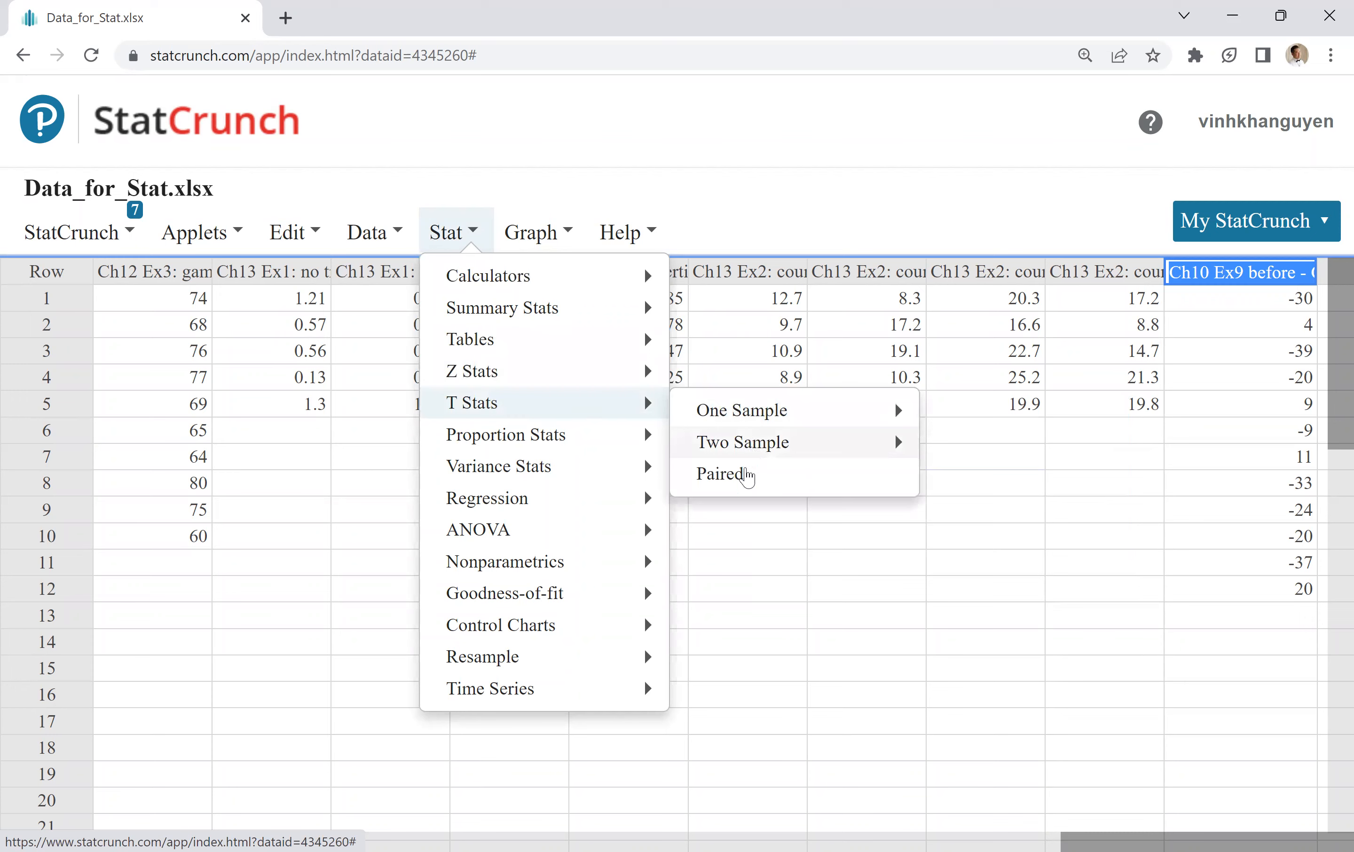
{"action": "left_click", "coordinate": [742, 474]}
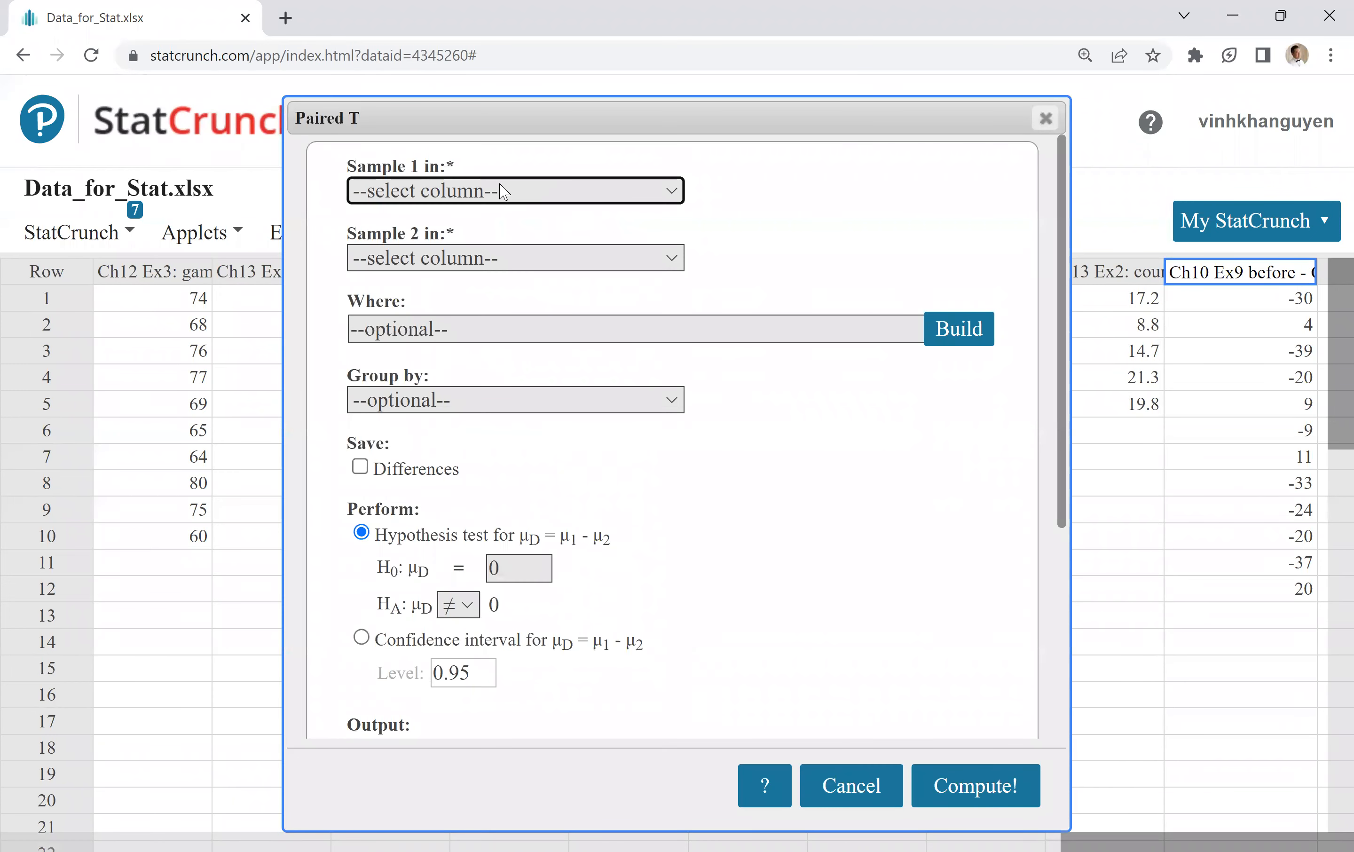
{"action": "left_click", "coordinate": [493, 195]}
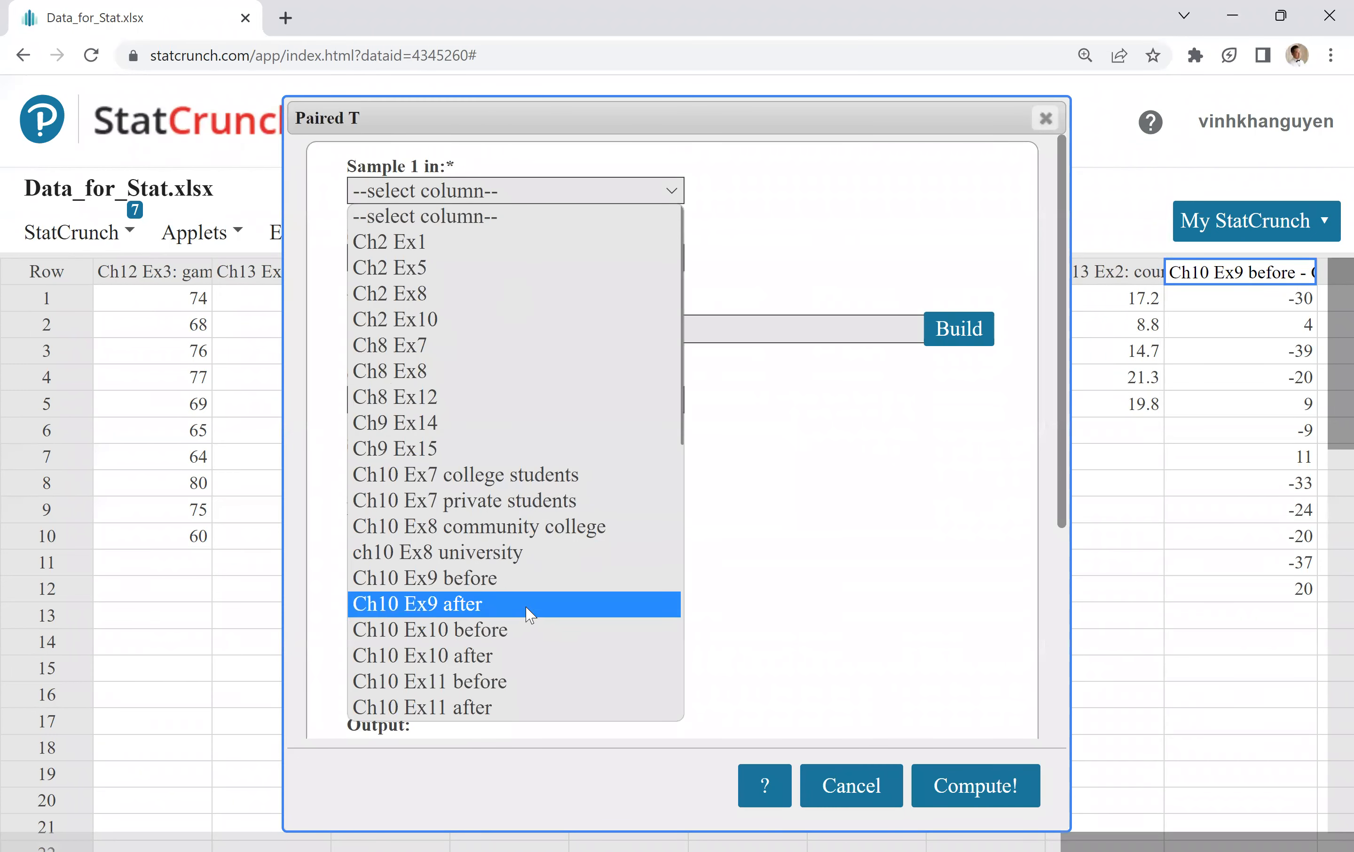
{"action": "left_click", "coordinate": [488, 580]}
{"action": "left_click", "coordinate": [490, 259]}
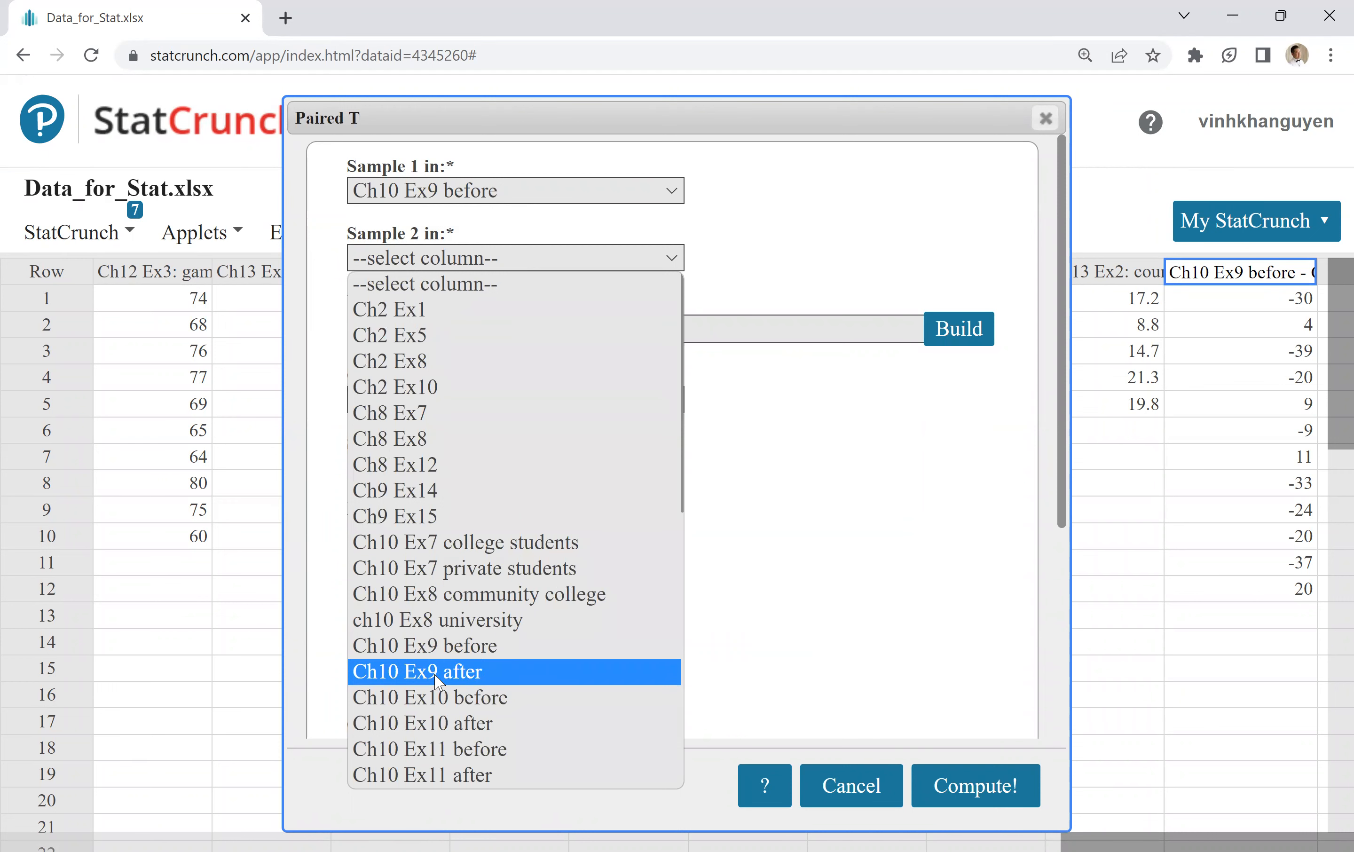
{"action": "left_click", "coordinate": [438, 672]}
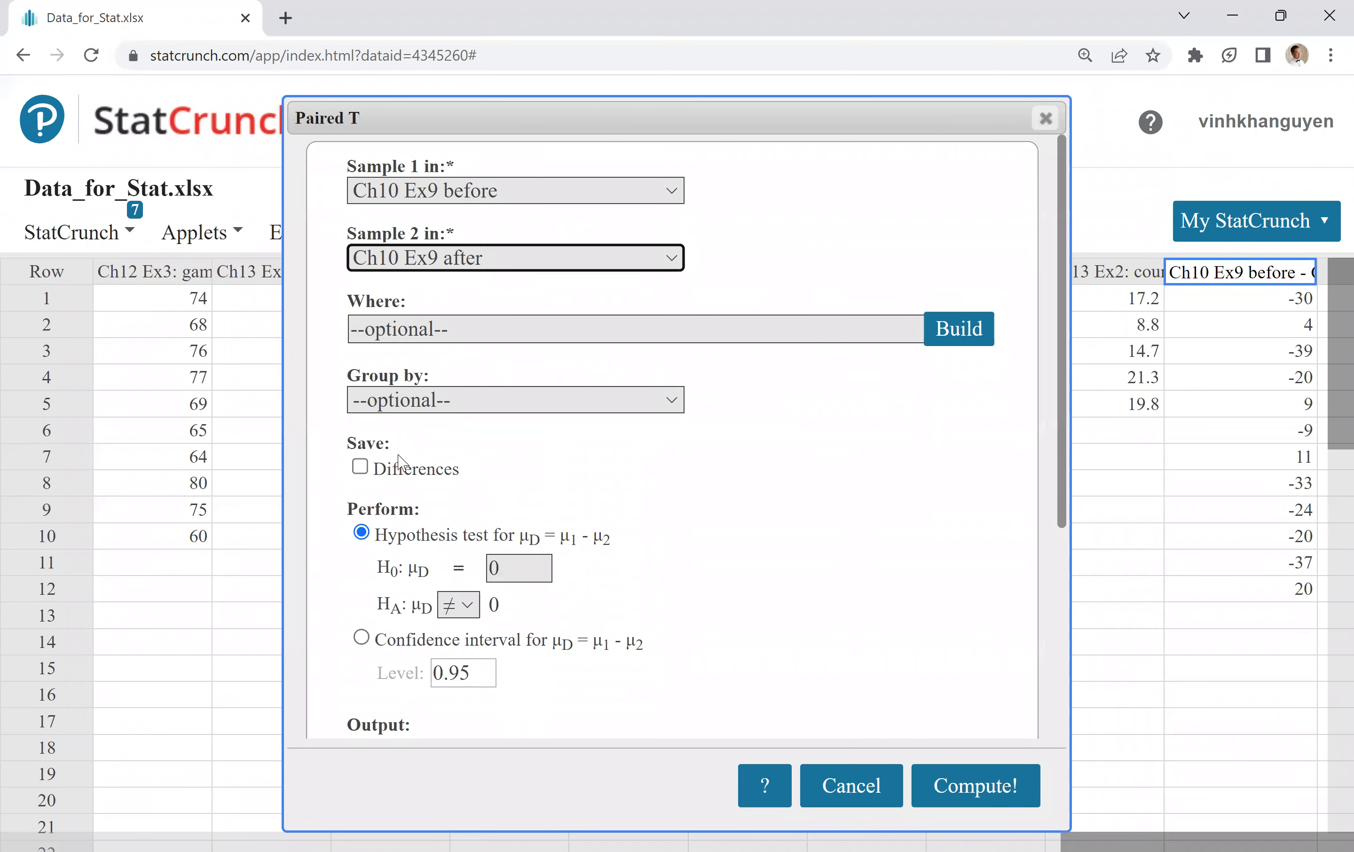
Step: Run the paired hypothesis test with differences saved and the alternative μD < 0, and reposition the results window over the data table
{"action": "left_click", "coordinate": [360, 467]}
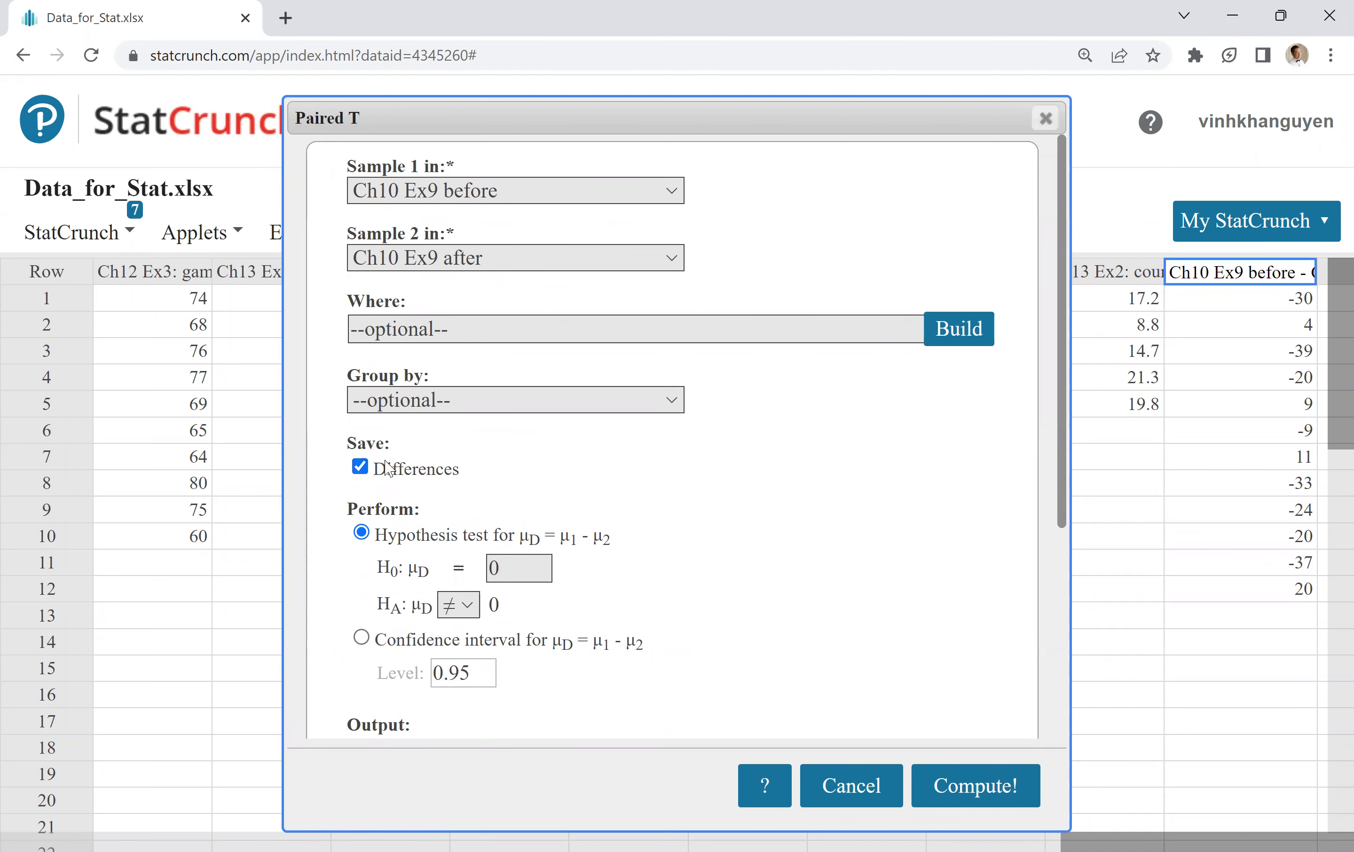
{"action": "left_click", "coordinate": [472, 605]}
{"action": "left_click", "coordinate": [455, 656]}
{"action": "left_click", "coordinate": [1014, 780]}
{"action": "left_click_drag", "start_coordinate": [847, 442], "coordinate": [760, 280]}
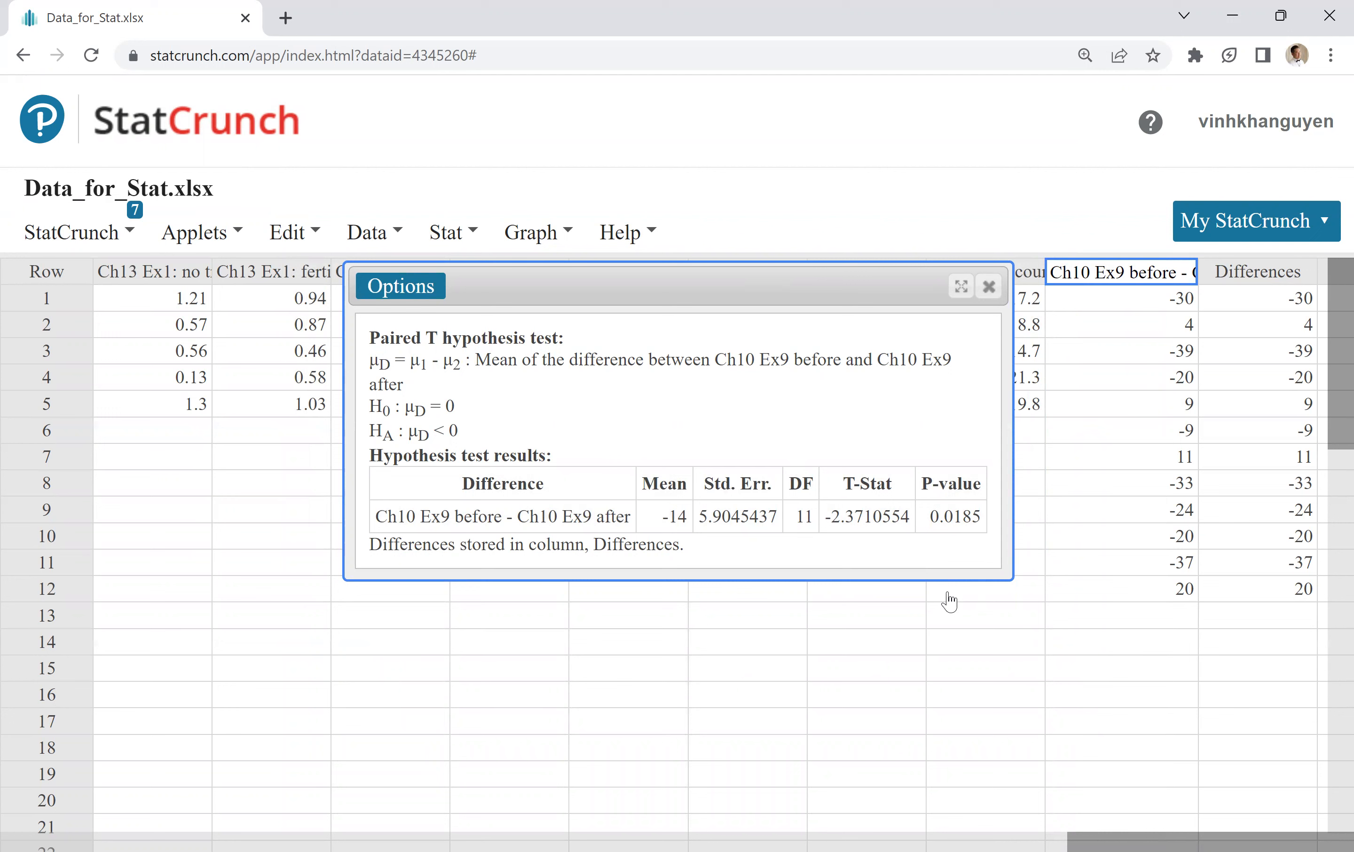
{"action": "left_click_drag", "start_coordinate": [768, 285], "coordinate": [760, 327]}
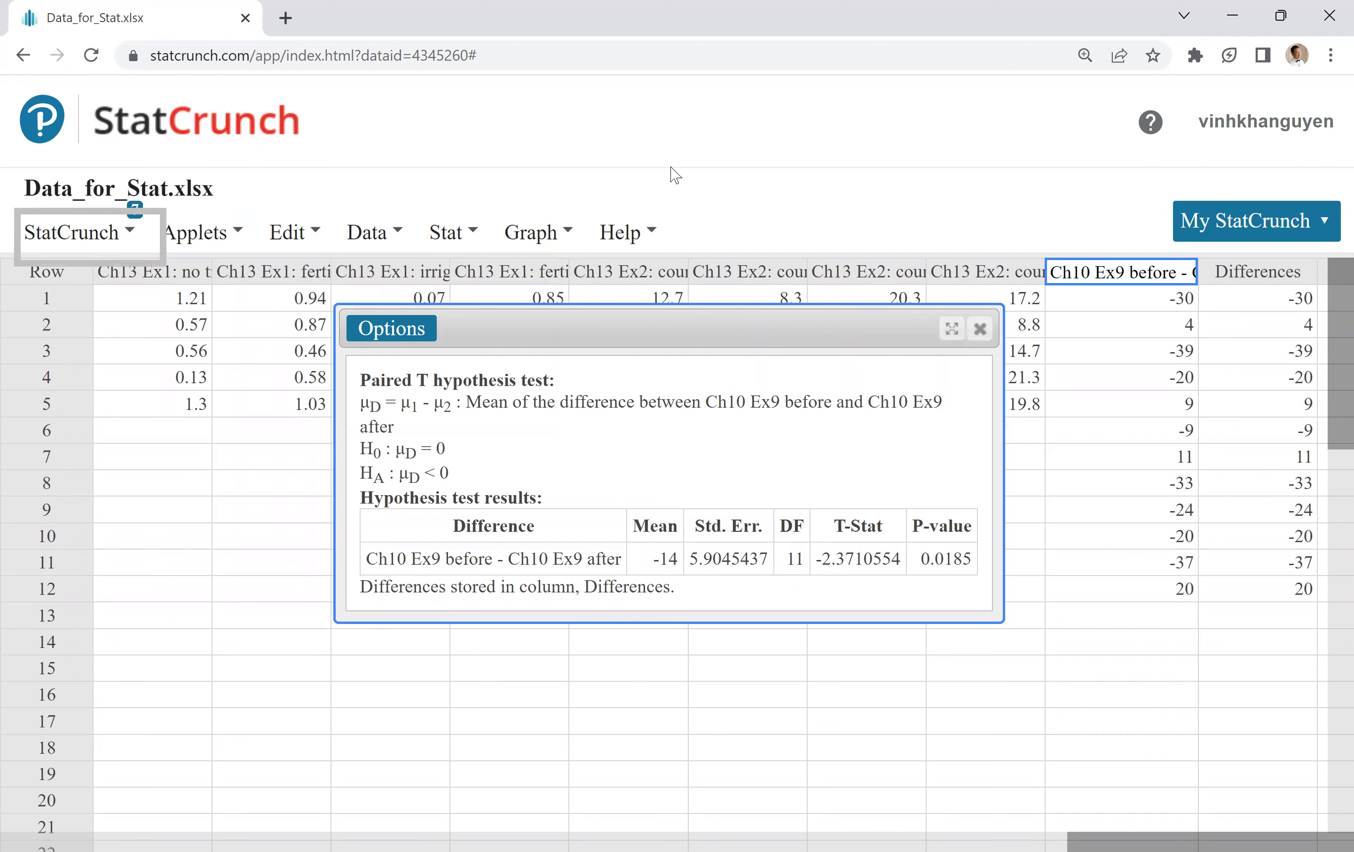
Step: Set up another paired T analysis, again using Ch10 Ex9 before as Sample 1 and Ch10 Ex9 after as Sample 2
{"action": "left_click", "coordinate": [464, 247]}
{"action": "mouse_move", "coordinate": [483, 411]}
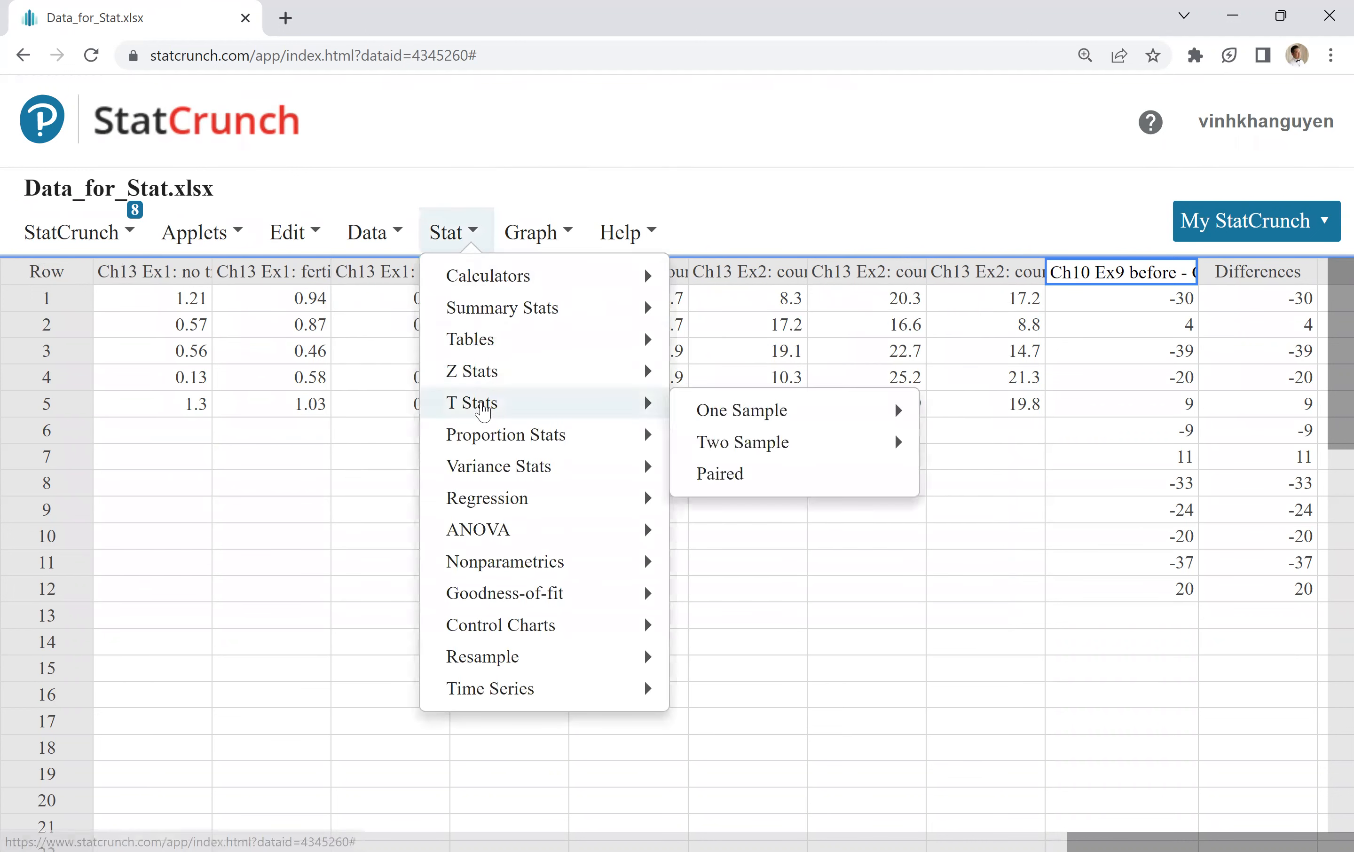
{"action": "left_click", "coordinate": [760, 483]}
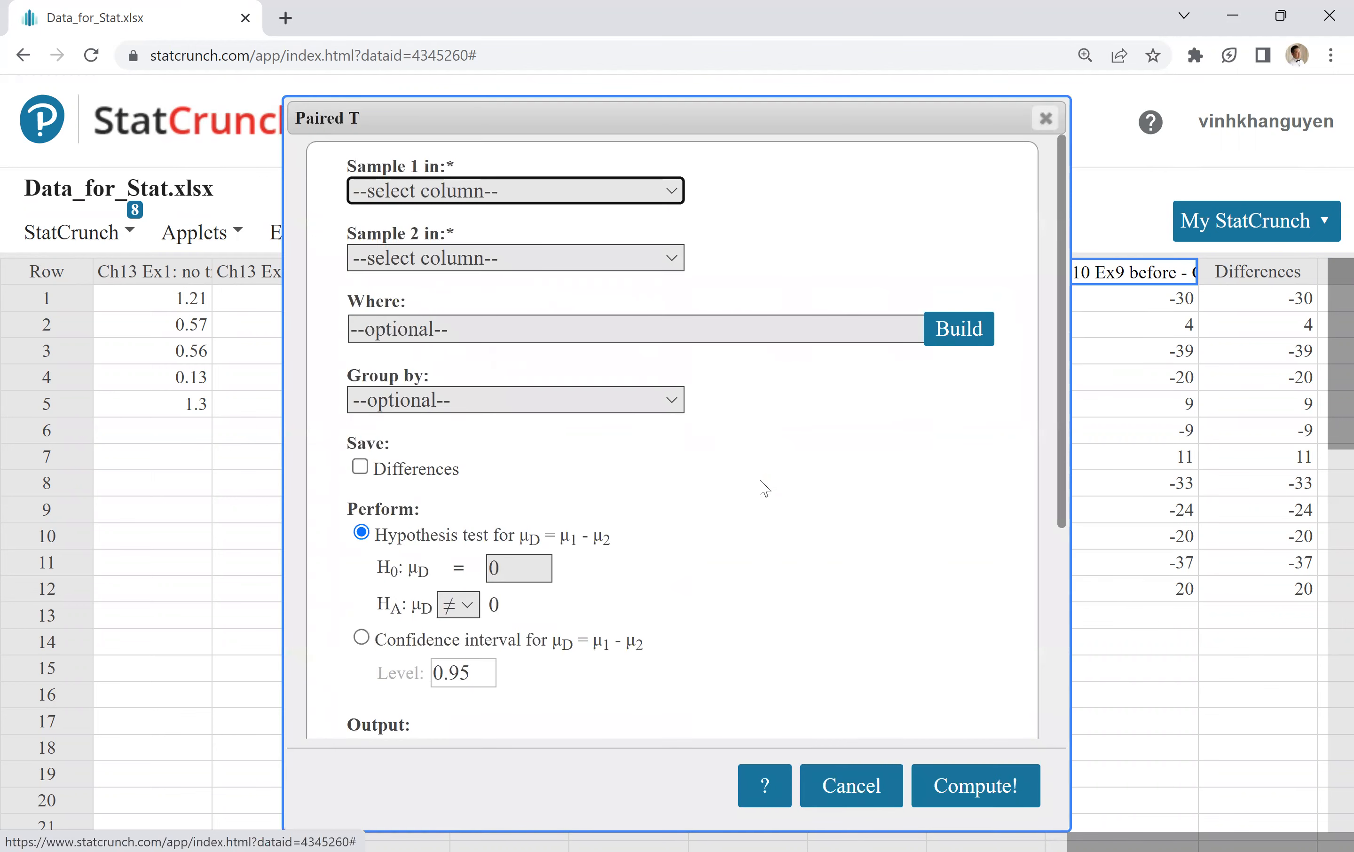
{"action": "left_click", "coordinate": [445, 196]}
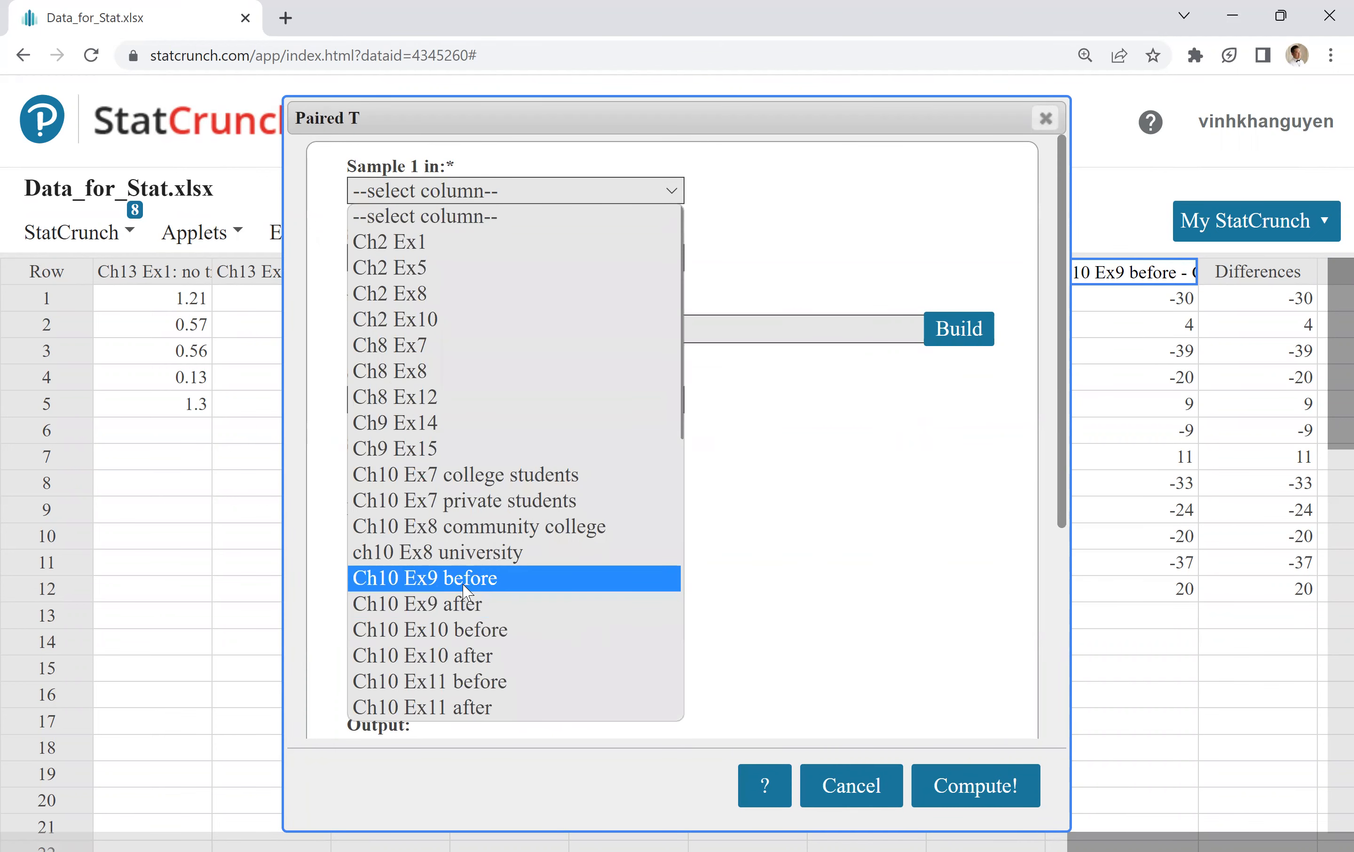
{"action": "left_click", "coordinate": [465, 578]}
{"action": "left_click", "coordinate": [483, 261]}
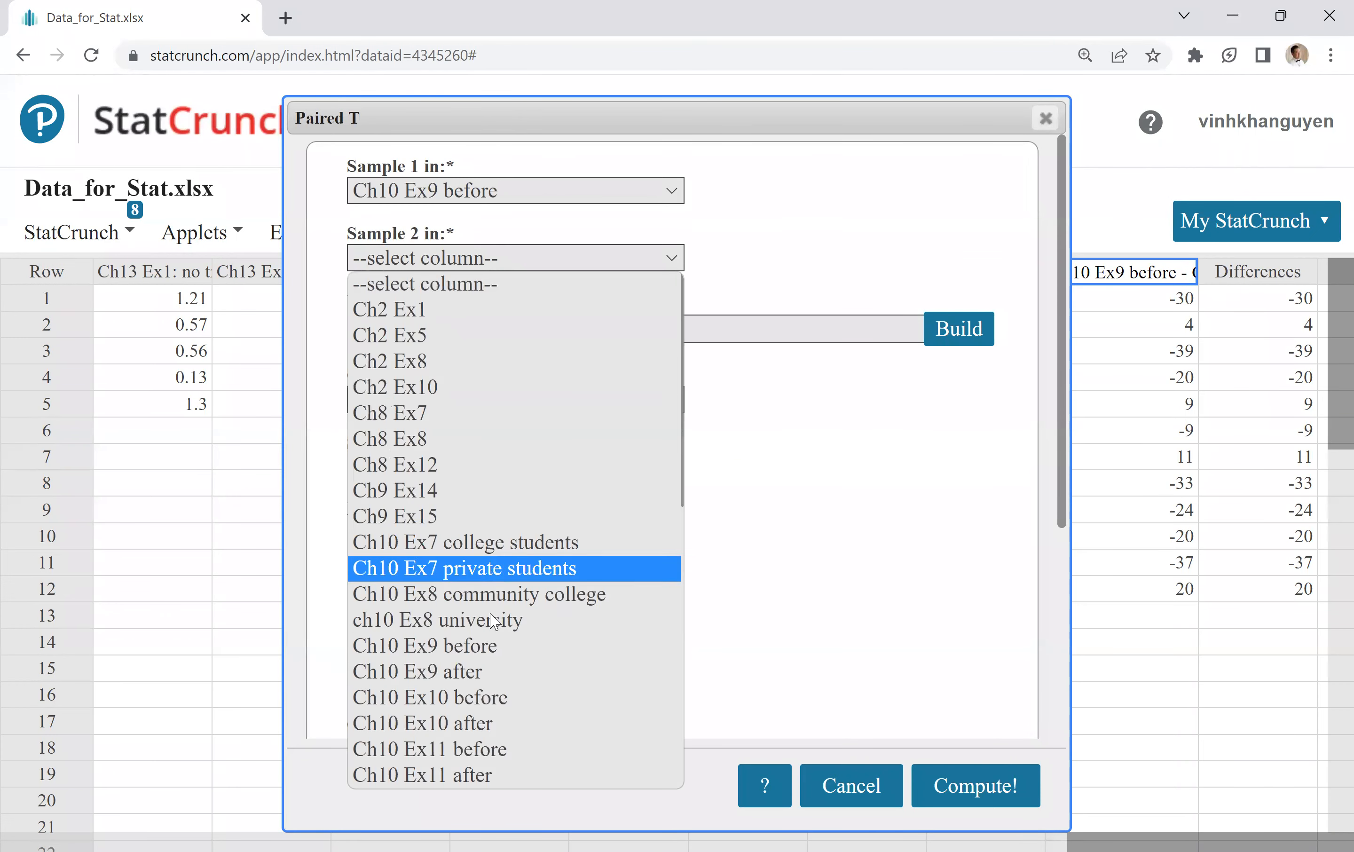
{"action": "left_click", "coordinate": [483, 671]}
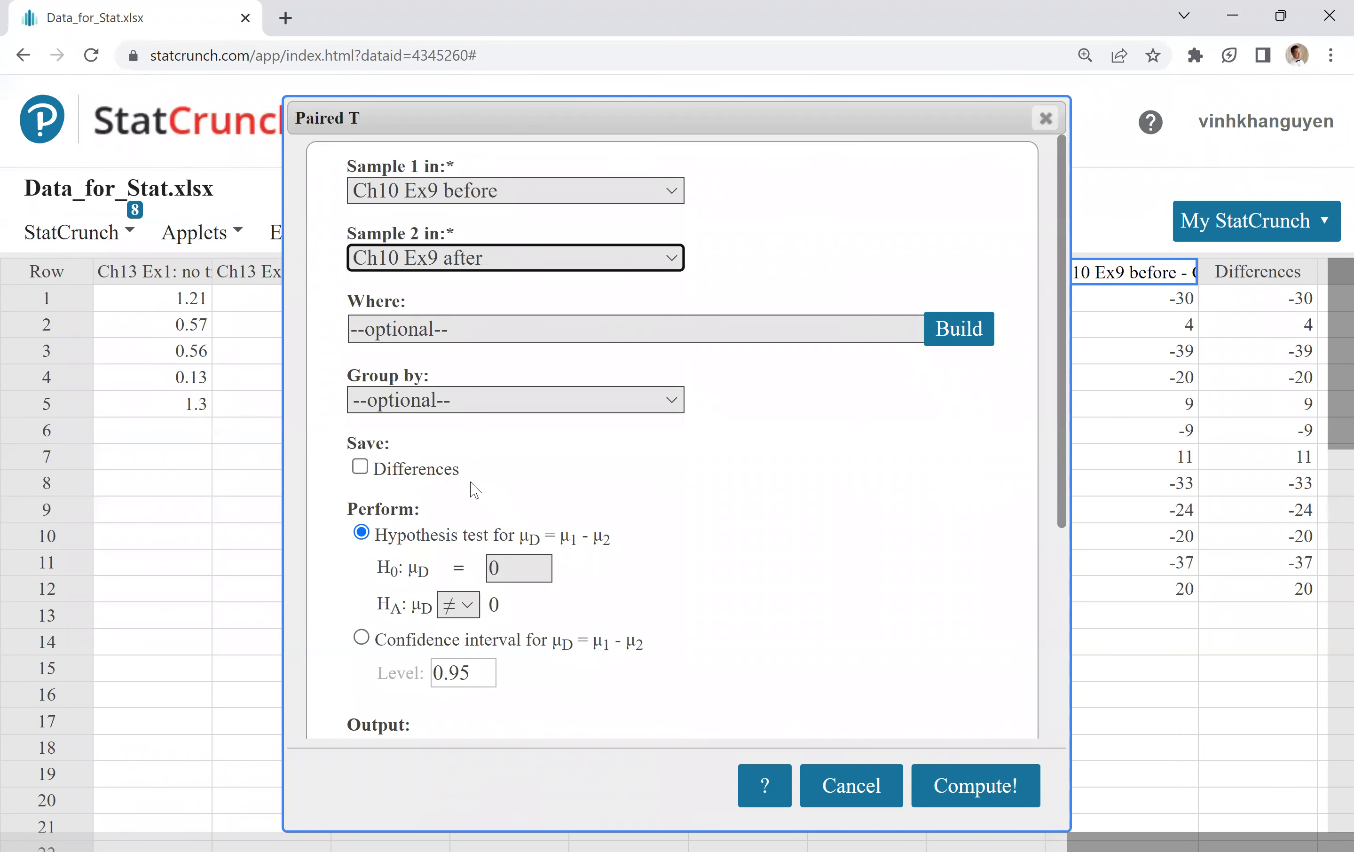
Step: Run the paired hypothesis test with differences saved and the alternative μD ≠ 0, and move the results window up over the data table
{"action": "left_click", "coordinate": [360, 468]}
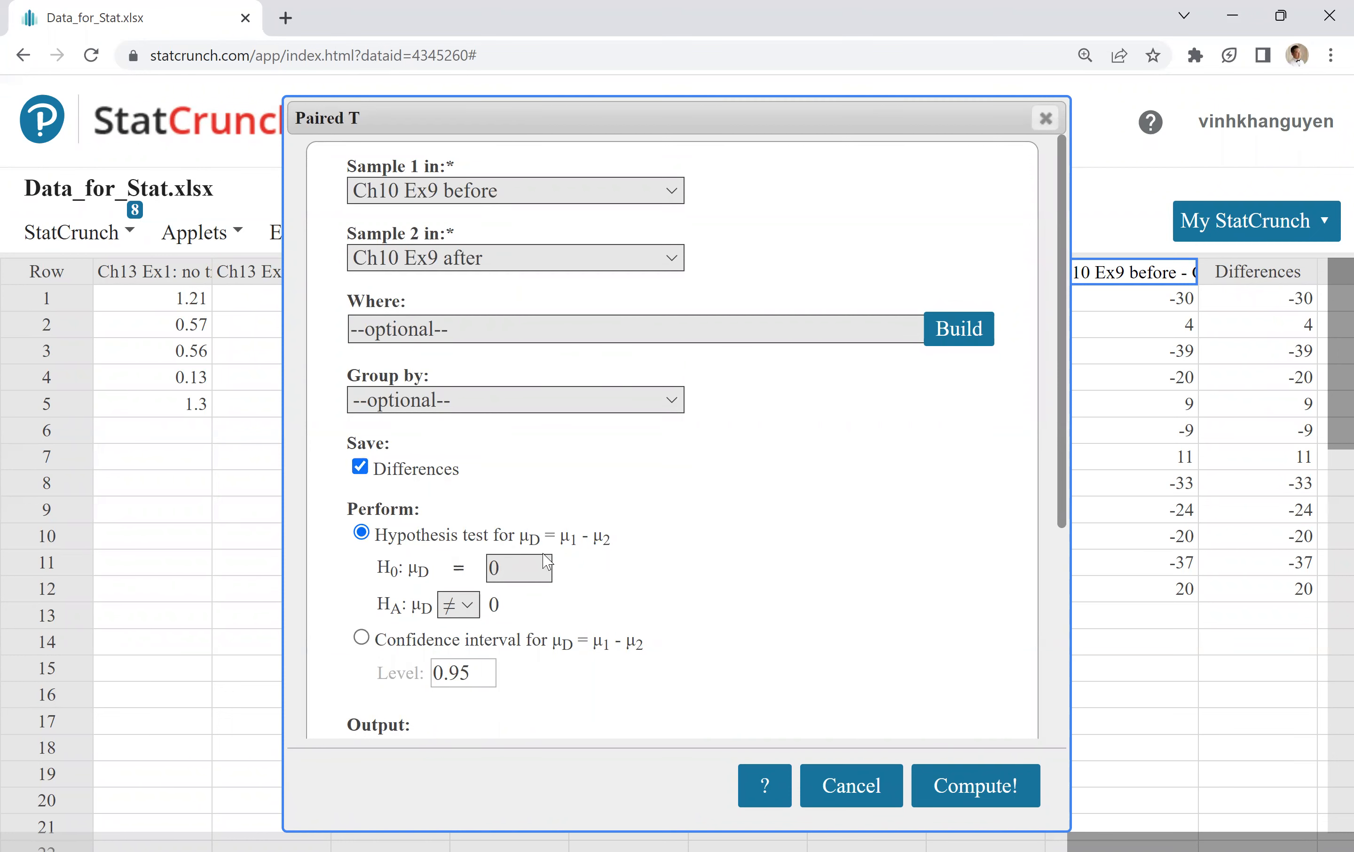
{"action": "left_click", "coordinate": [474, 611]}
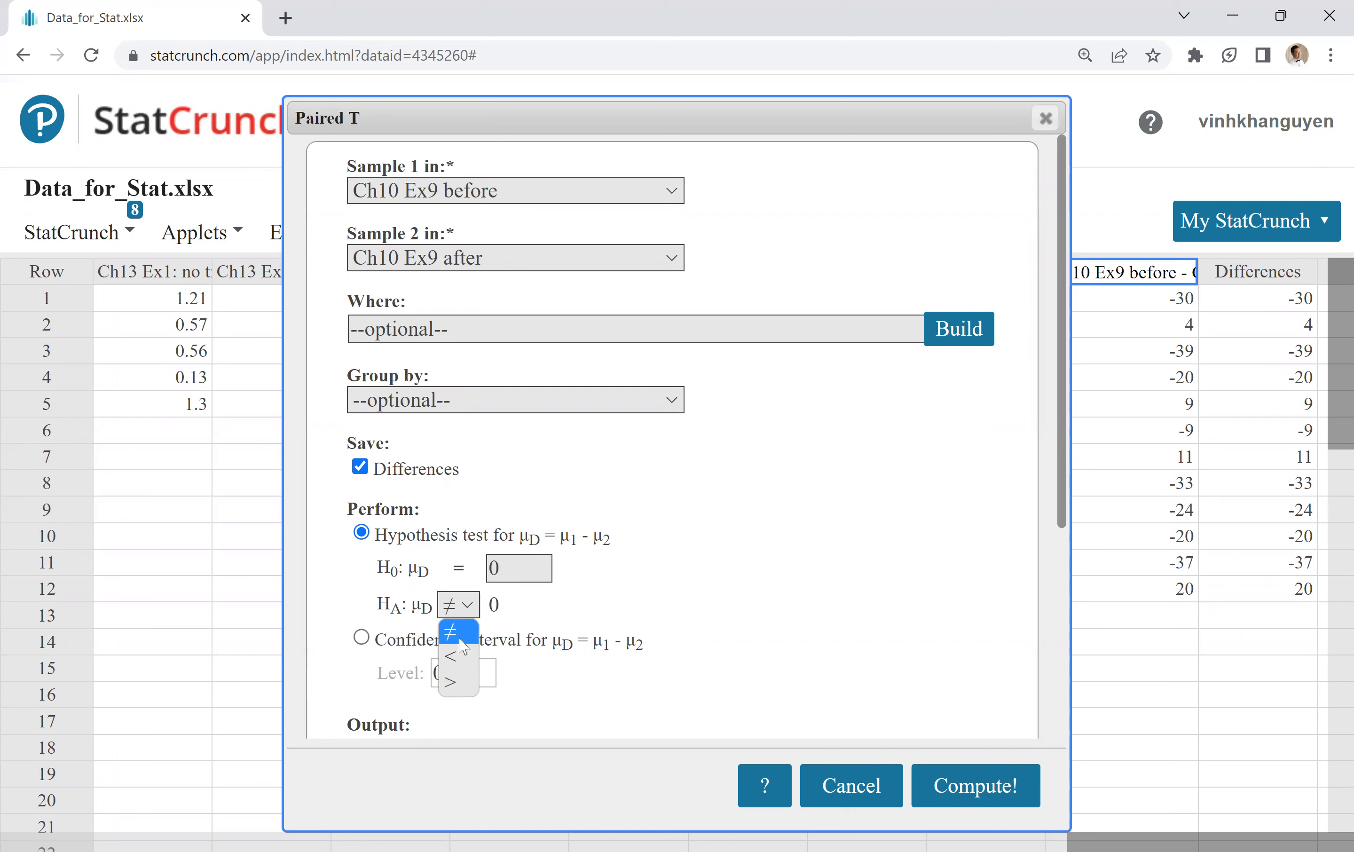
{"action": "left_click", "coordinate": [694, 638]}
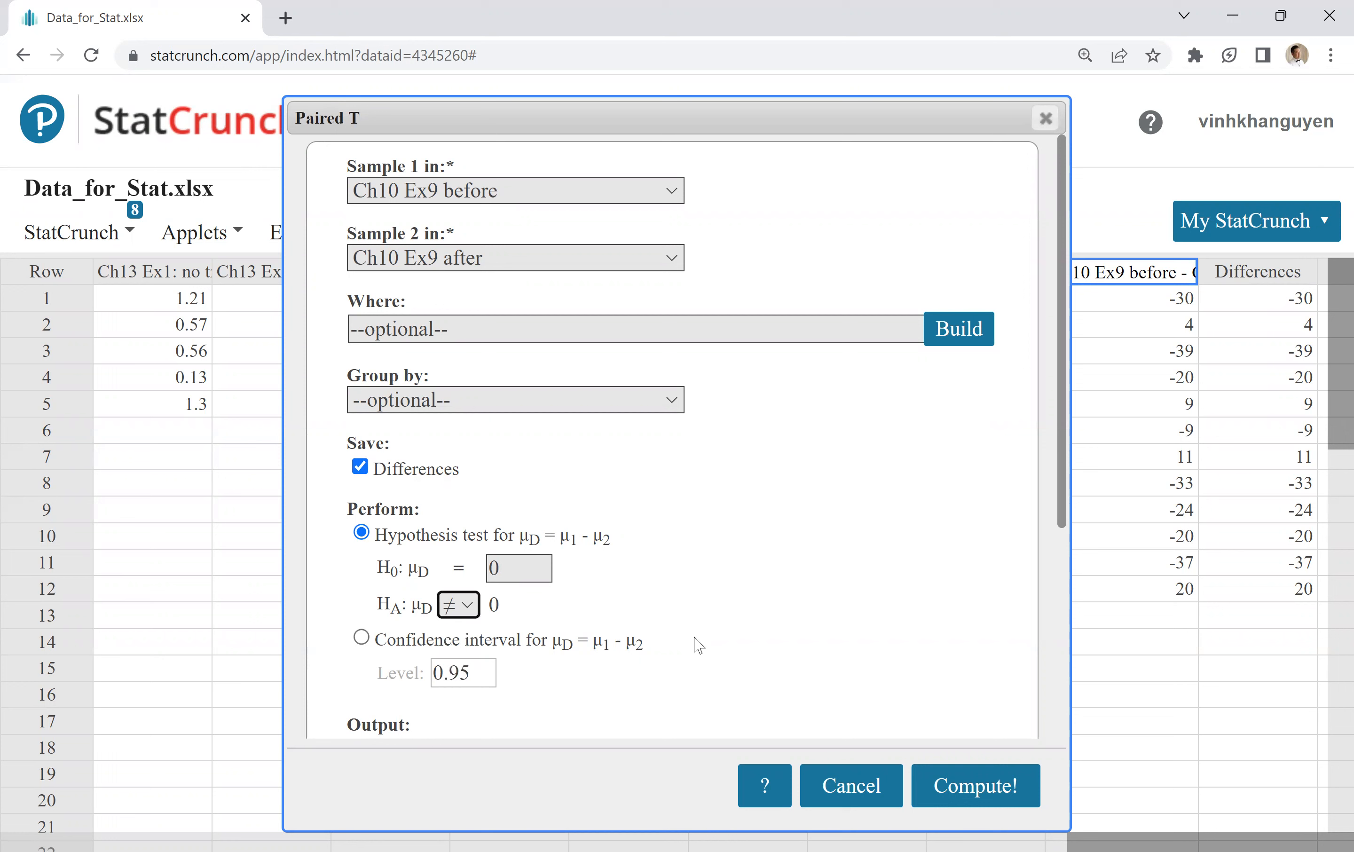
{"action": "left_click", "coordinate": [999, 777]}
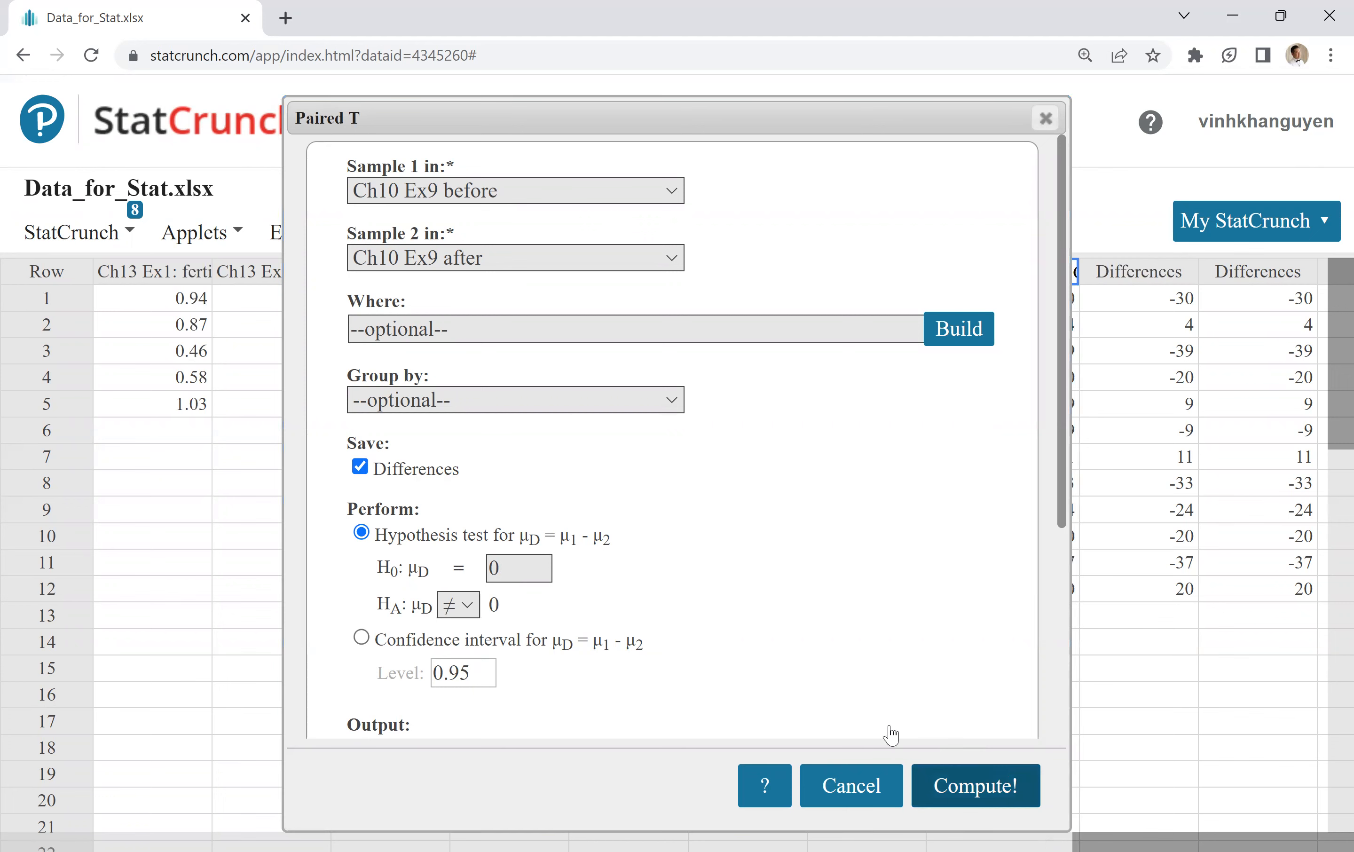
{"action": "left_click_drag", "start_coordinate": [688, 467], "coordinate": [557, 272]}
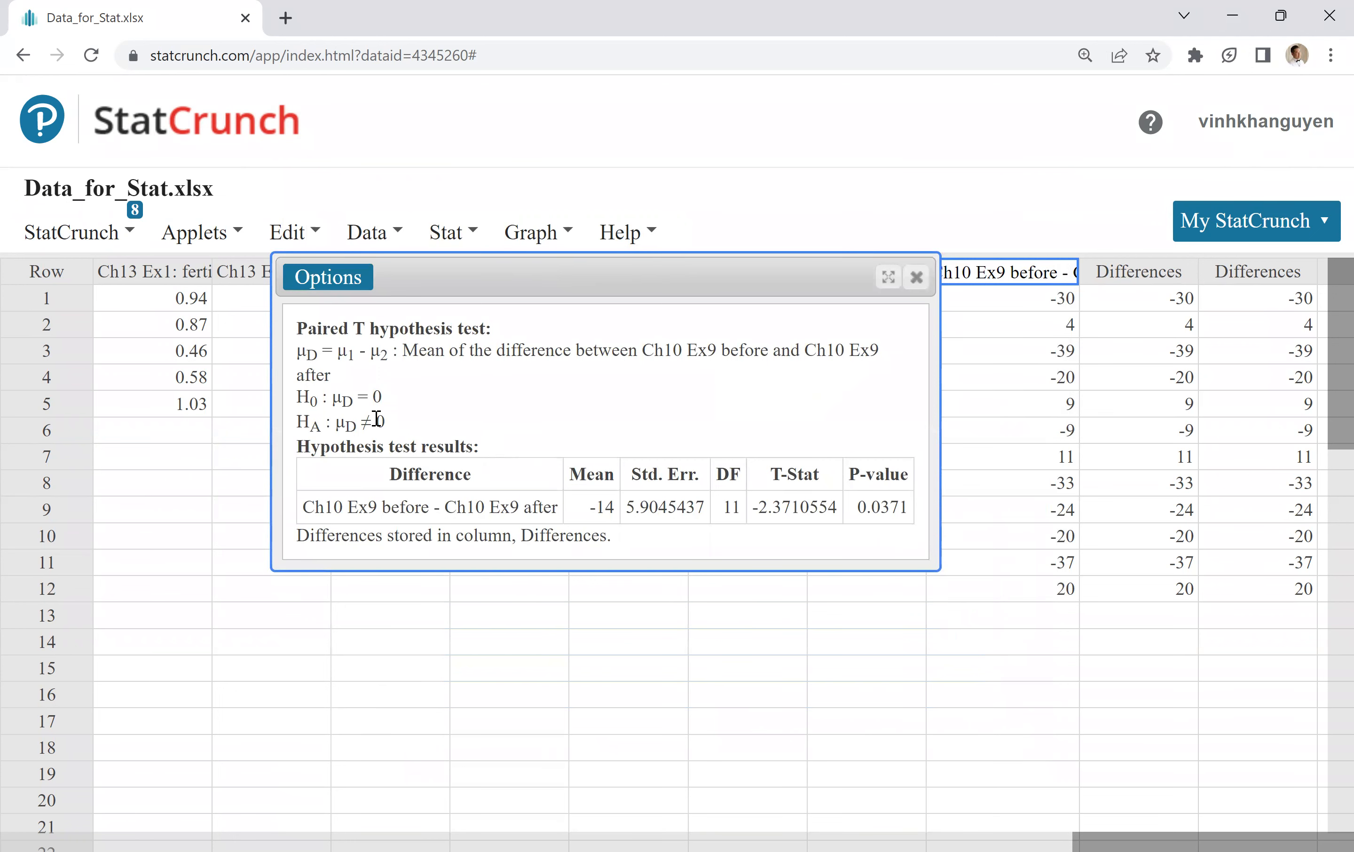
Step: Highlight the ≠ sign, the mean difference and the full alternative hypothesis line in the paired T results
{"action": "left_click_drag", "start_coordinate": [359, 424], "coordinate": [376, 426]}
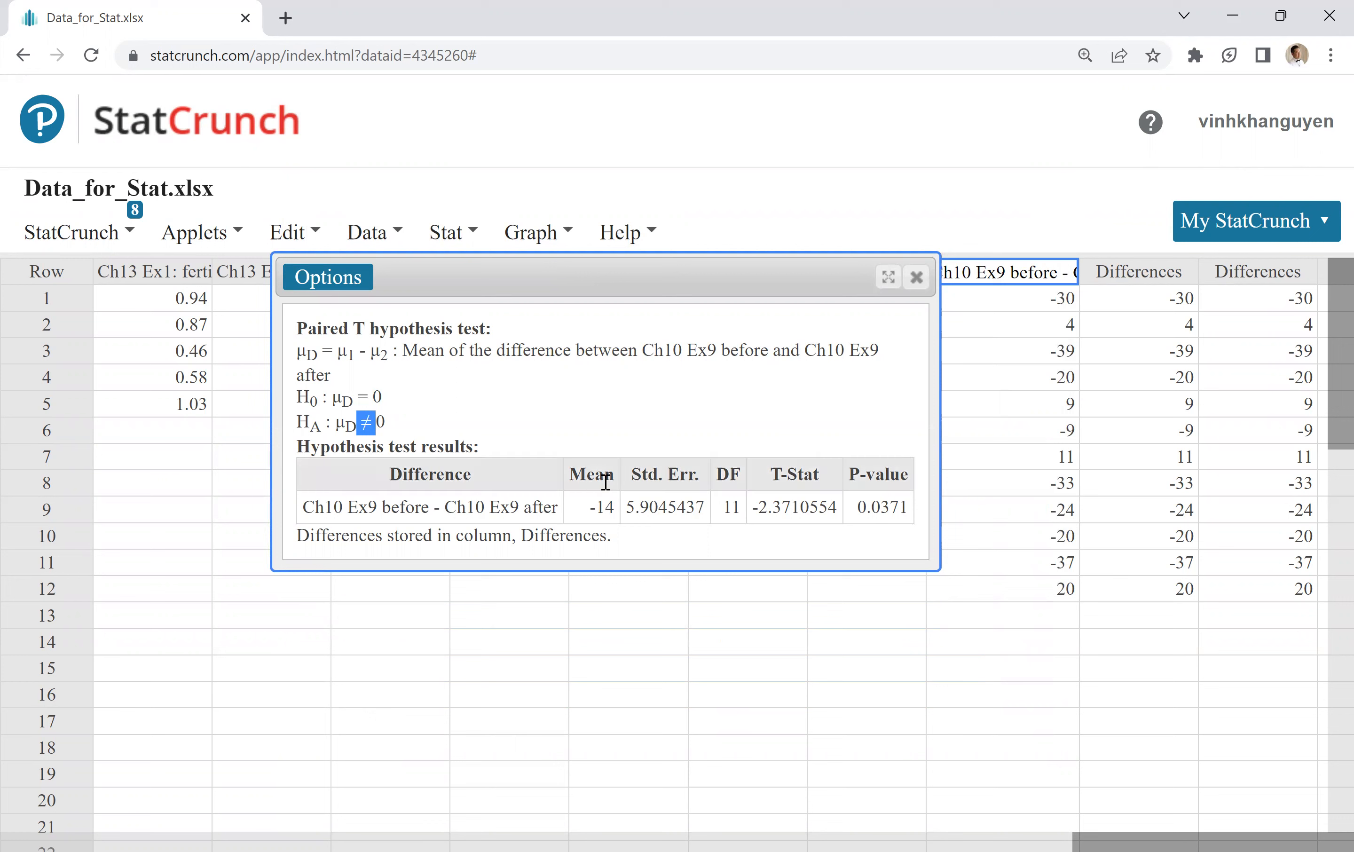
{"action": "left_click_drag", "start_coordinate": [568, 474], "coordinate": [614, 509]}
{"action": "left_click", "coordinate": [614, 508]}
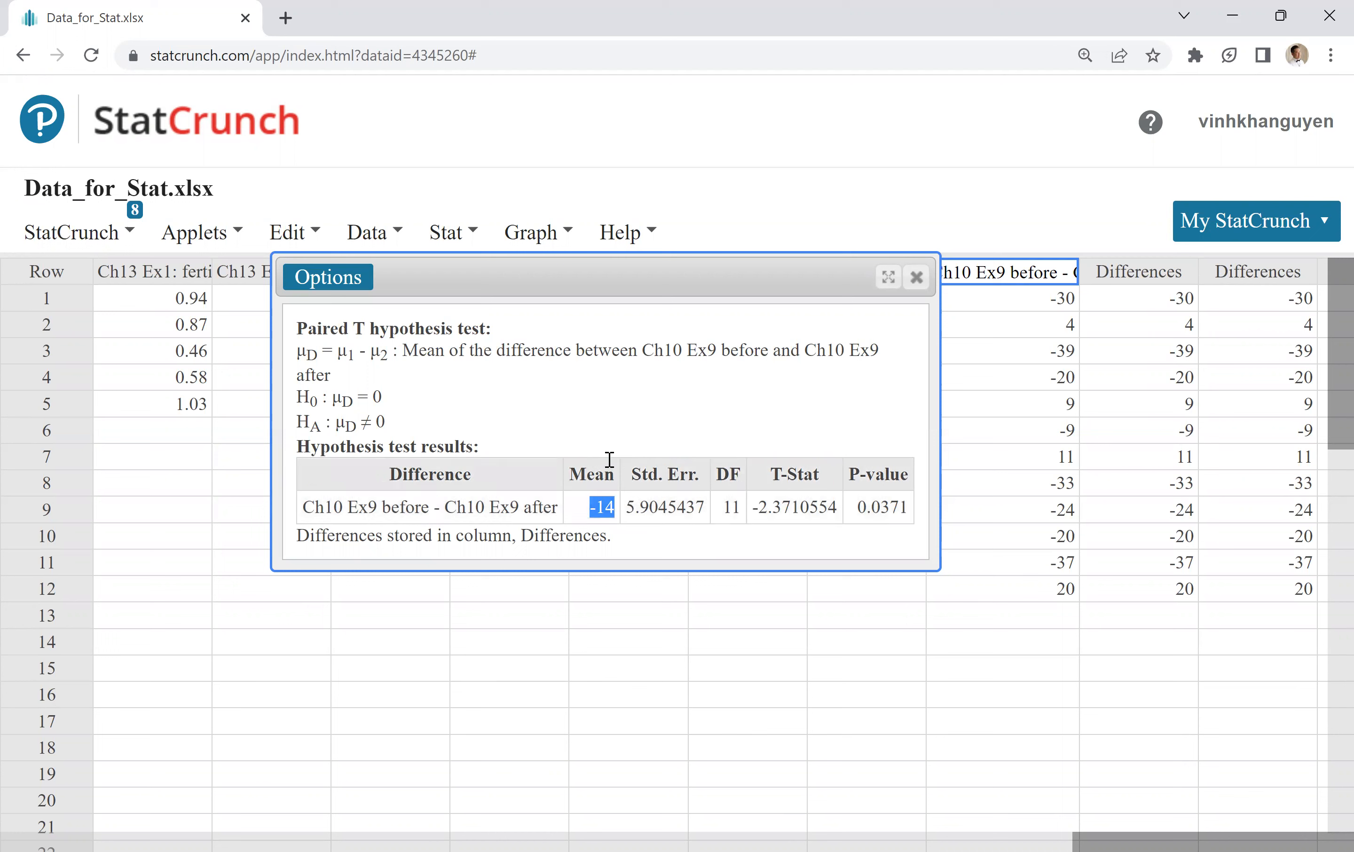
{"action": "left_click_drag", "start_coordinate": [392, 419], "coordinate": [291, 422]}
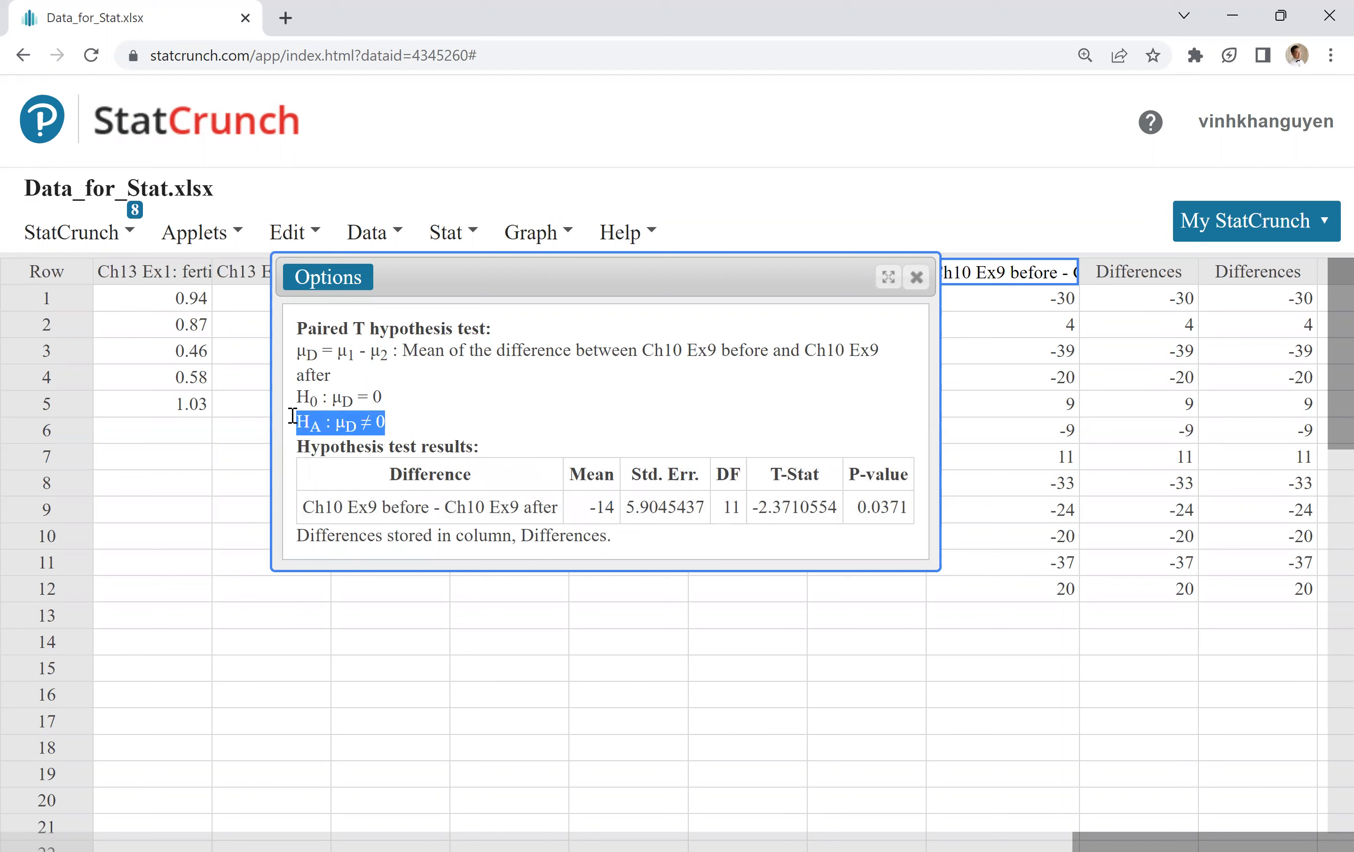
Step: Edit the paired T analysis to use the alternative μD < 0 and recompute the hypothesis test
{"action": "left_click", "coordinate": [349, 282]}
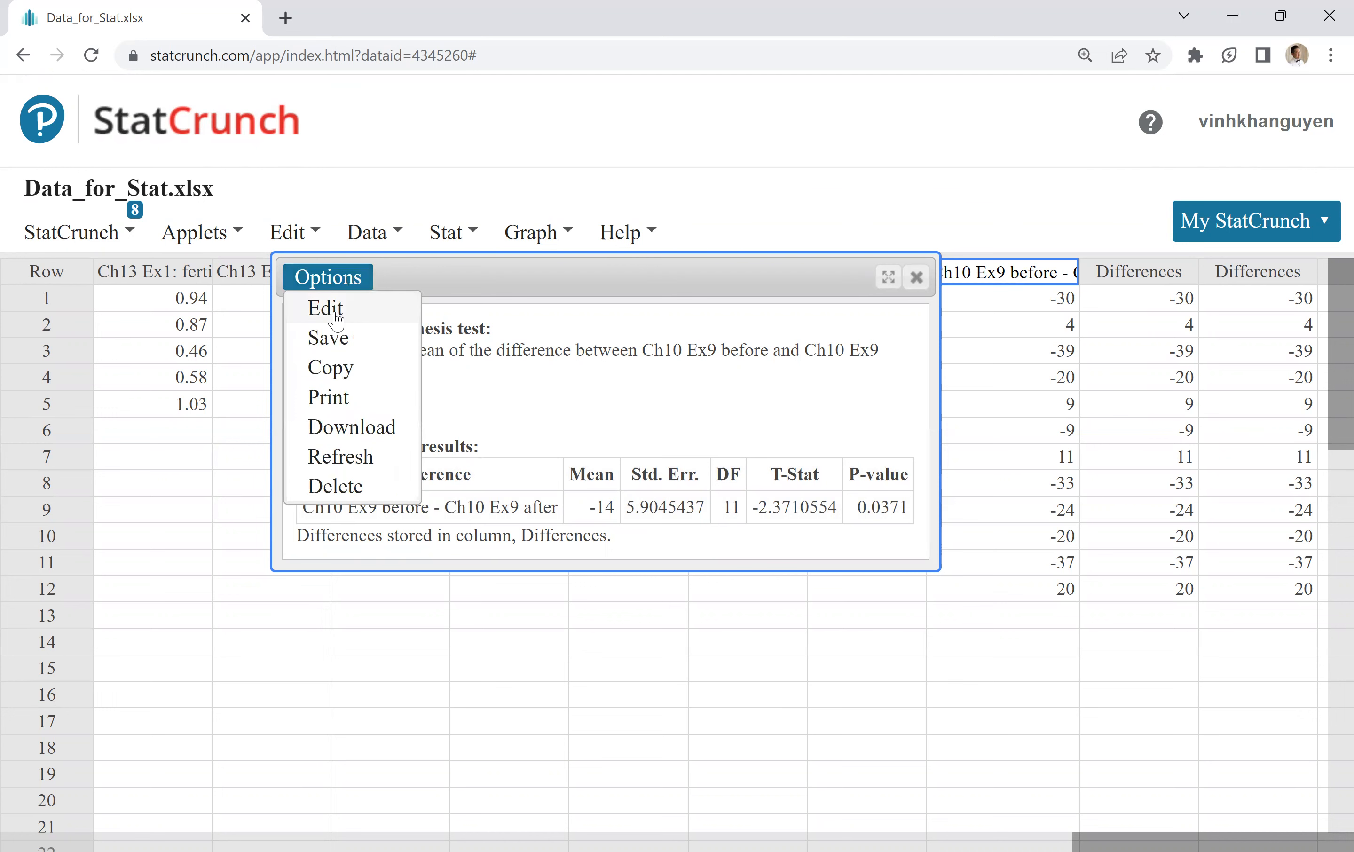
{"action": "left_click", "coordinate": [336, 317]}
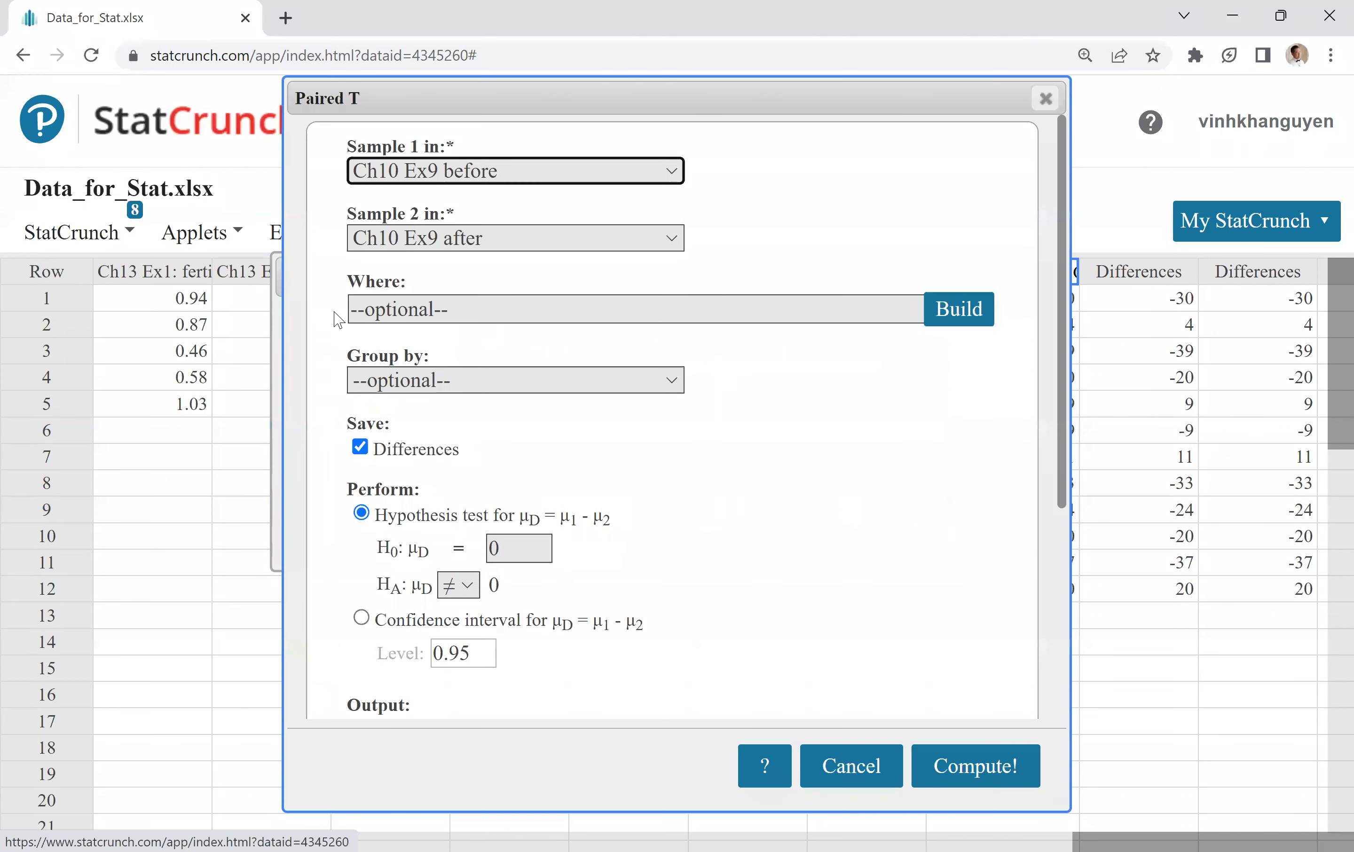
{"action": "left_click", "coordinate": [467, 588]}
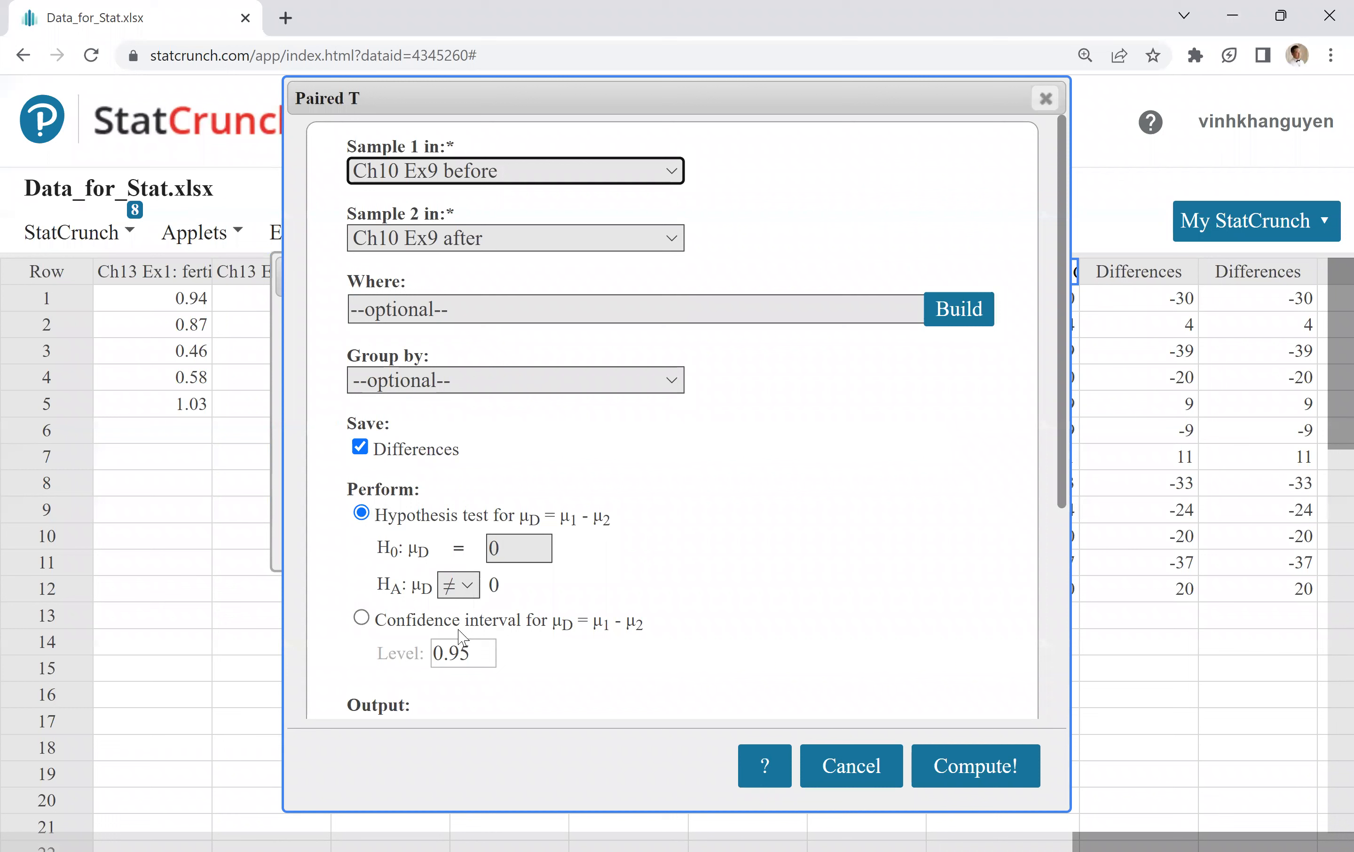
{"action": "left_click", "coordinate": [455, 642]}
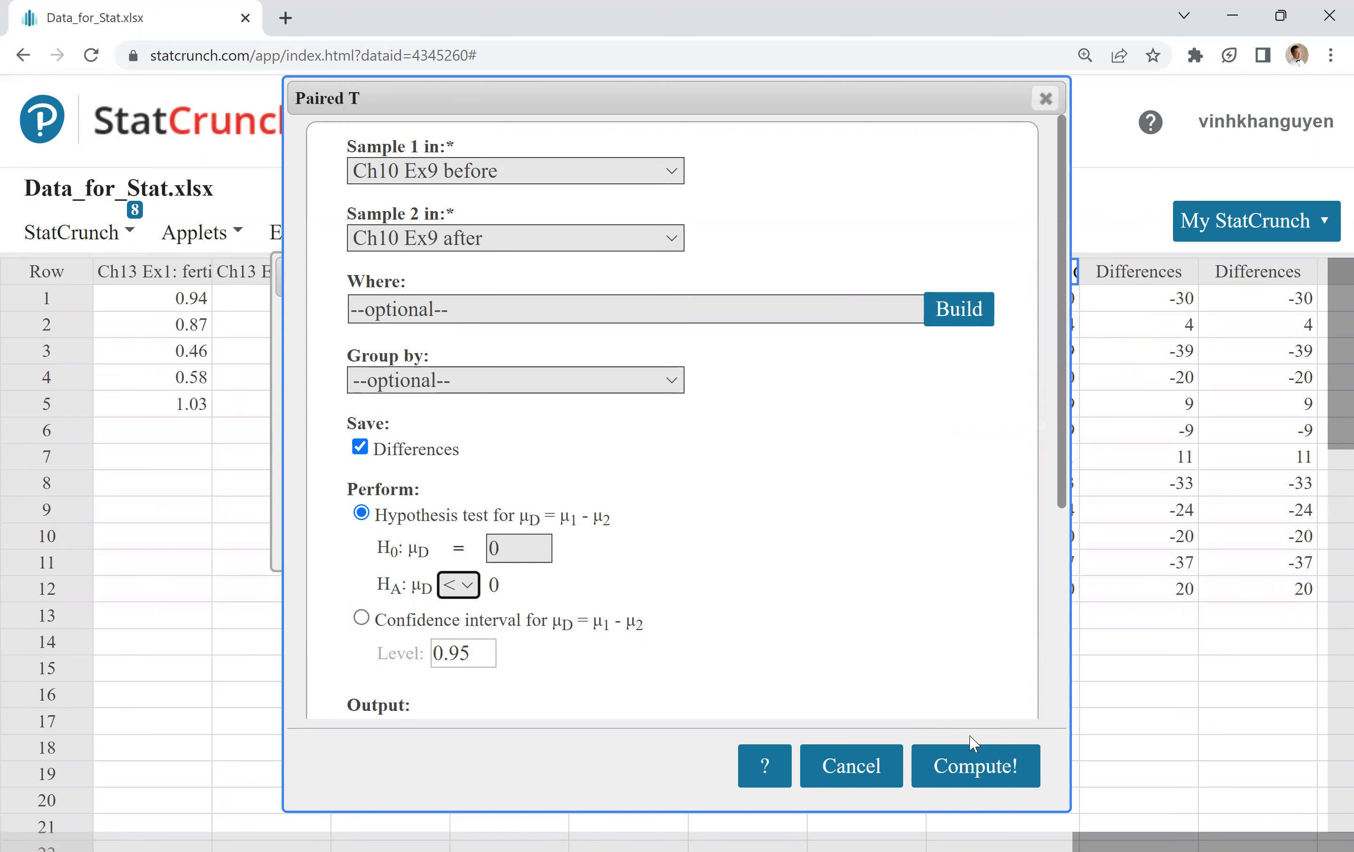
{"action": "left_click", "coordinate": [997, 772]}
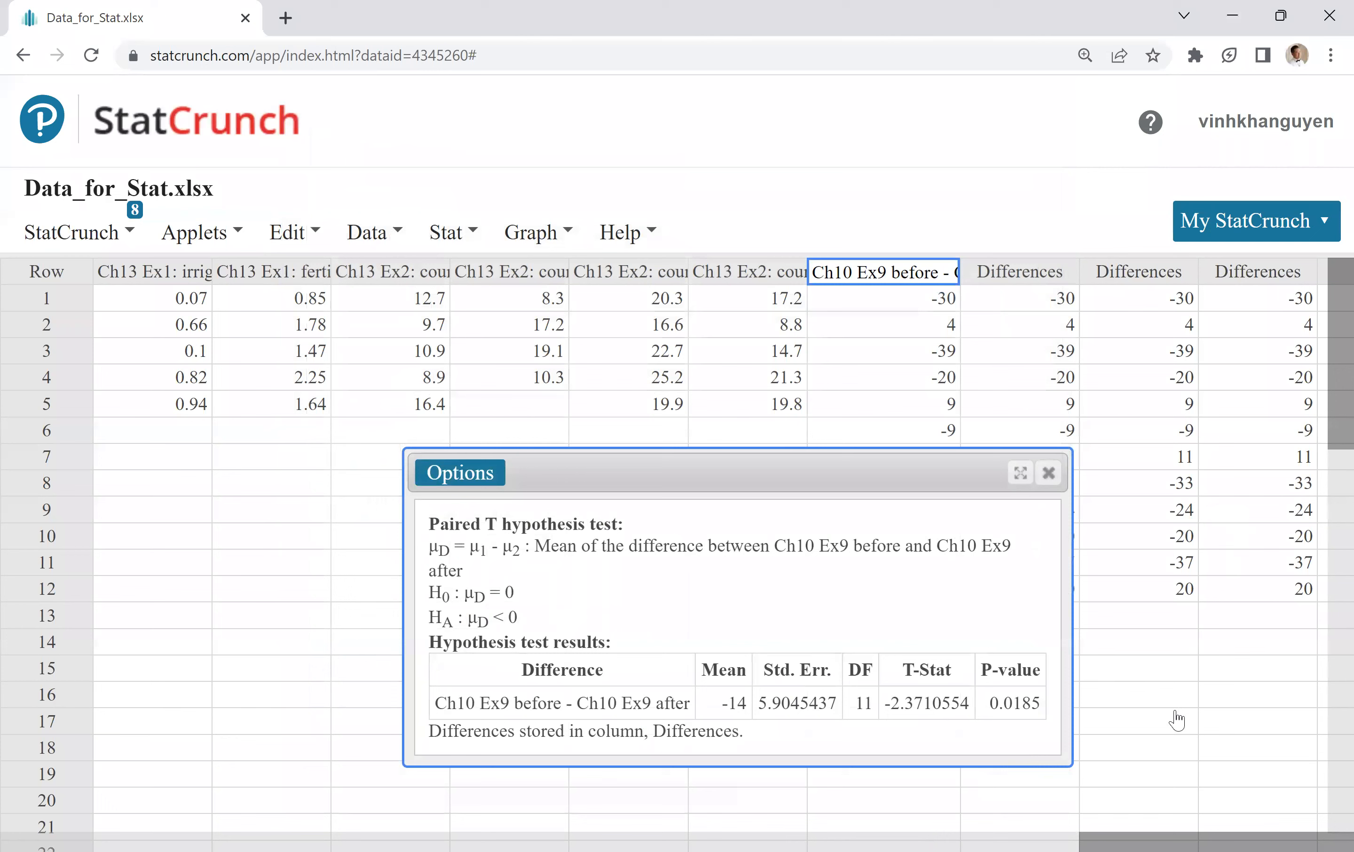